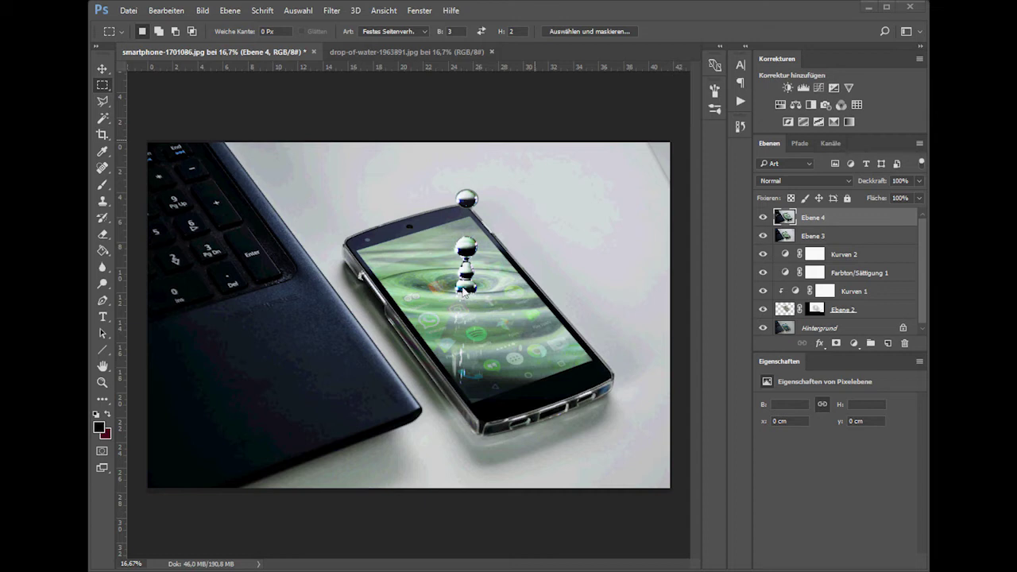
# Toggle Hintergrund's visibility so only the original phone photo shows, then select Ebene 4 through Ebene 2
pyautogui.scroll(-1, 885, 267)
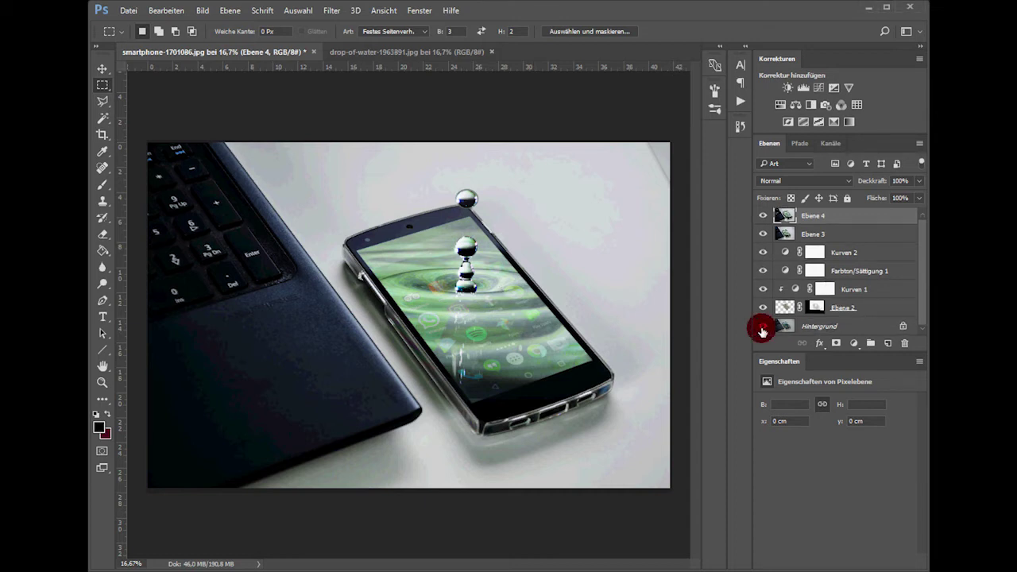
pyautogui.keyDown('alt'); pyautogui.click(762, 329); pyautogui.keyUp('alt')
pyautogui.keyDown('alt'); pyautogui.click(762, 329); pyautogui.keyUp('alt')
pyautogui.keyDown('alt'); pyautogui.click(762, 327); pyautogui.keyUp('alt')
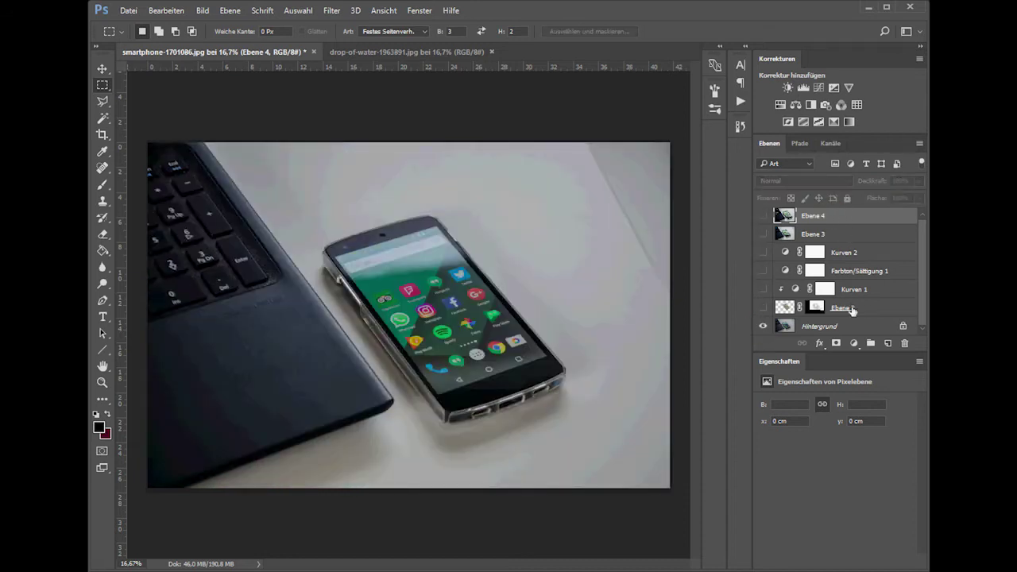
pyautogui.keyDown('shift'); pyautogui.click(851, 310); pyautogui.keyUp('shift')
# Delete Ebene 2–4 and paste the water-drop image into the smartphone document as Ebene 1
pyautogui.press('Delete')
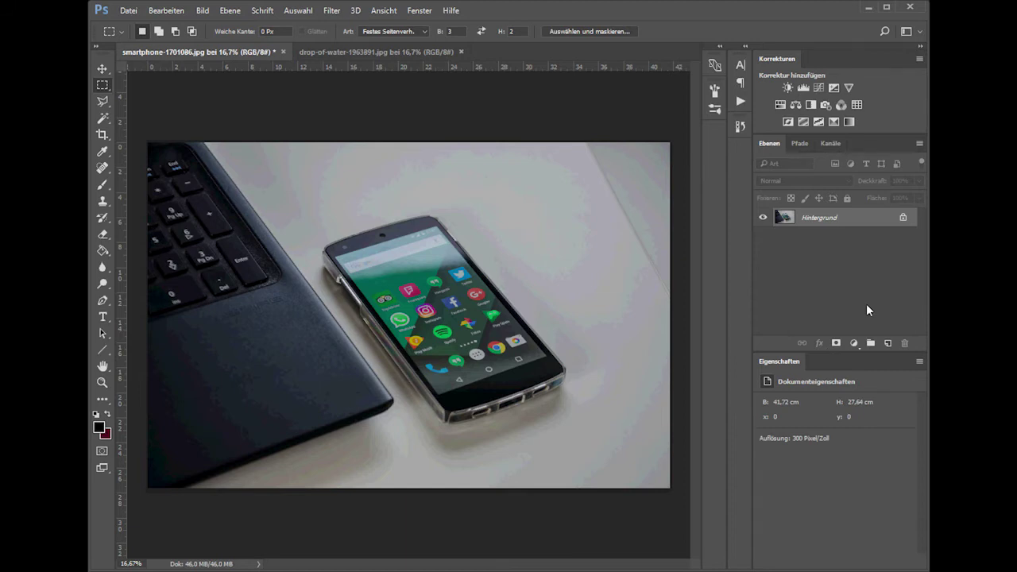
pyautogui.click(424, 52)
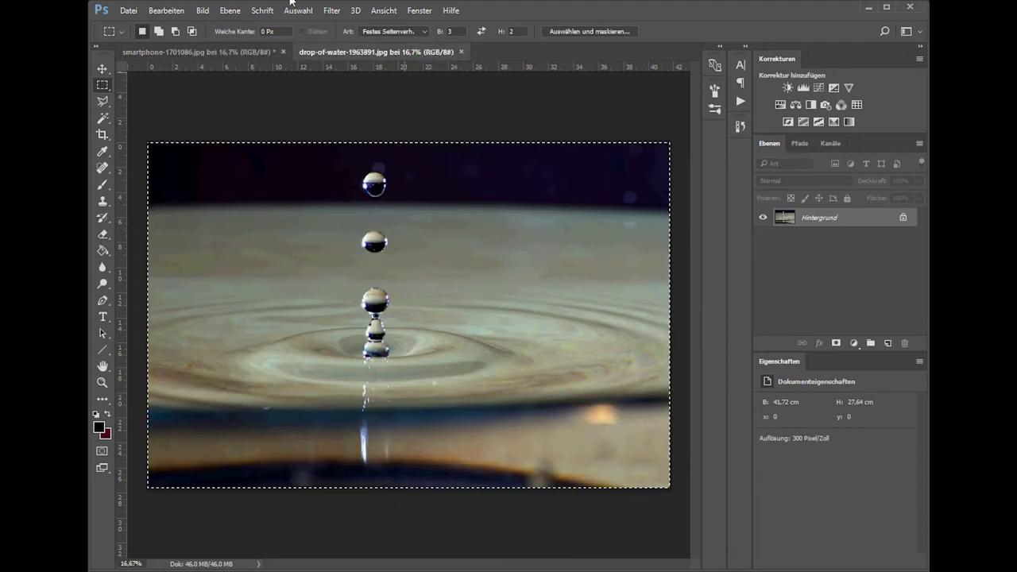
pyautogui.click(235, 50)
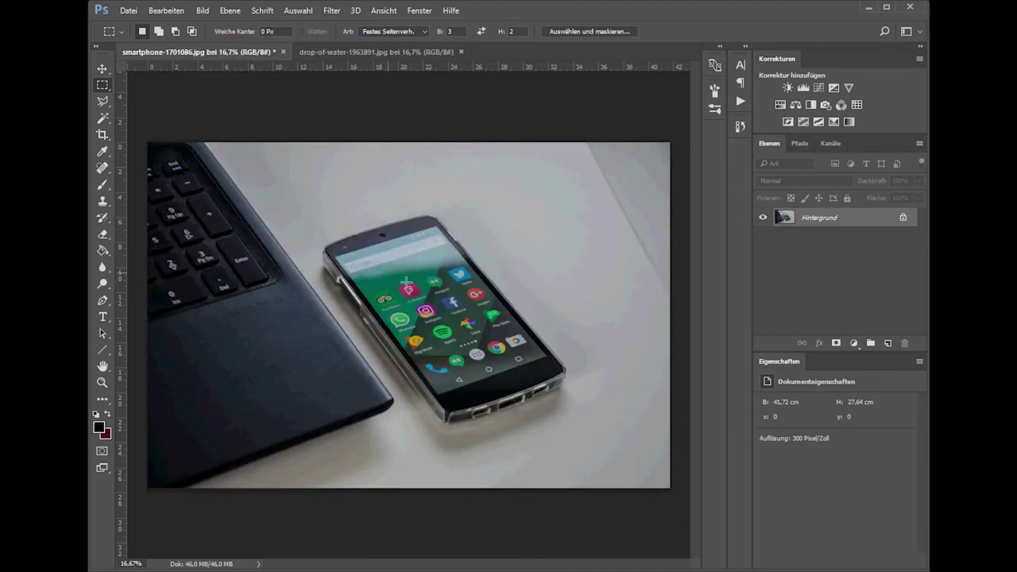
pyautogui.click(397, 50)
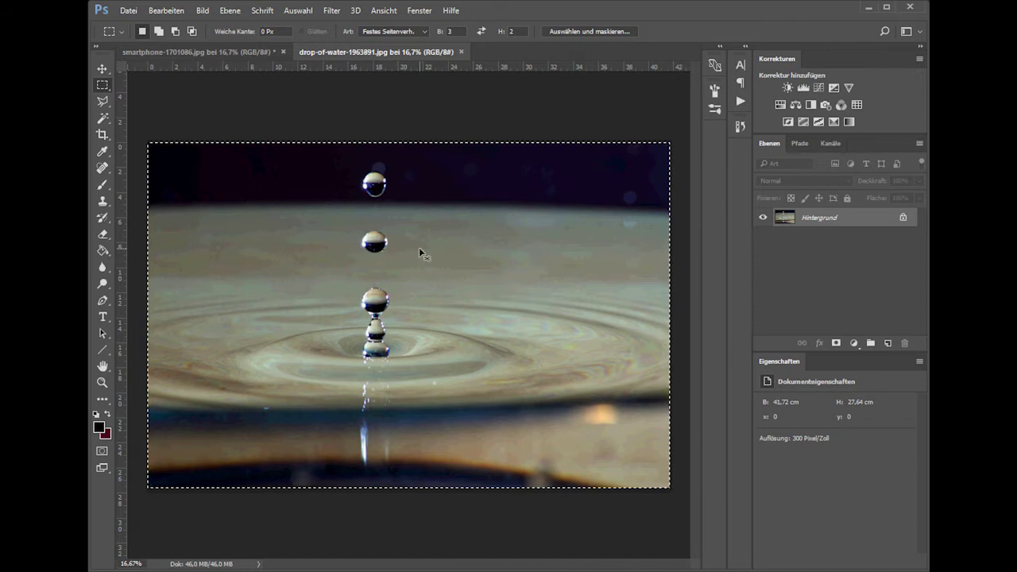
pyautogui.click(256, 50)
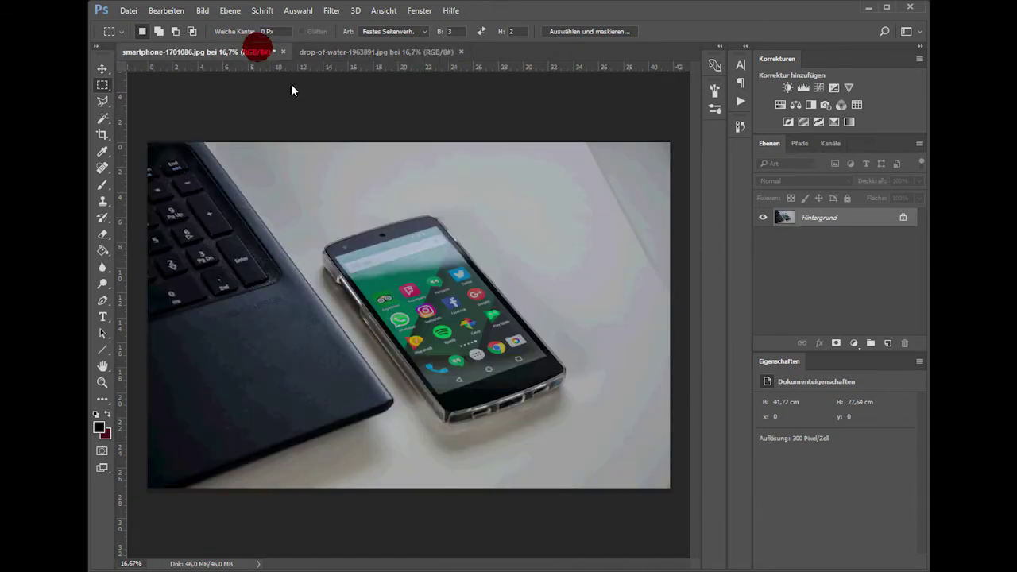
pyautogui.hotkey('ctrl', 'v')
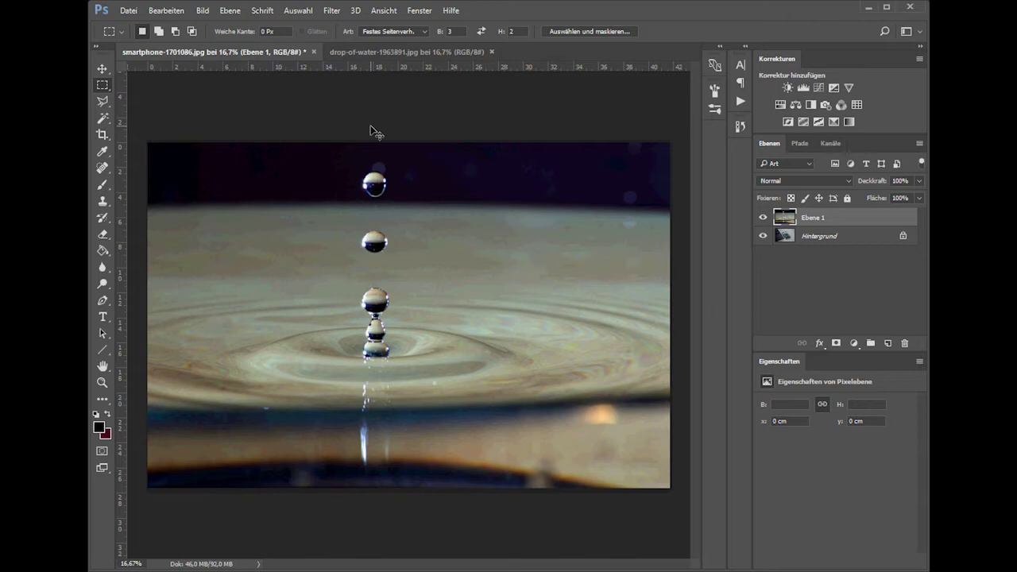
pyautogui.hotkey('ctrl', 't')
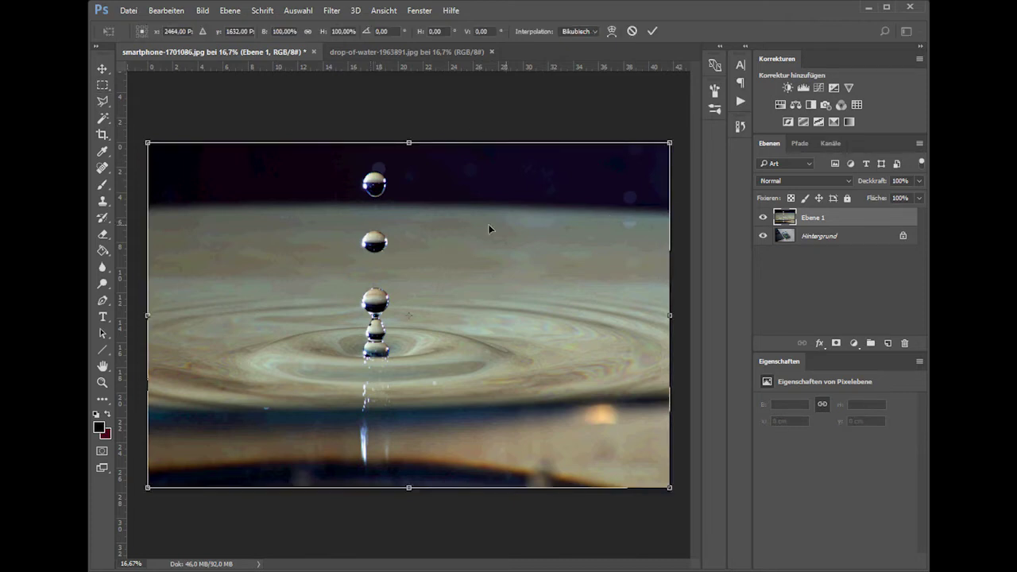
# Scale Ebene 1 proportionally to about half size and move it over the phone
pyautogui.moveTo(147, 143); pyautogui.dragTo(173, 160)
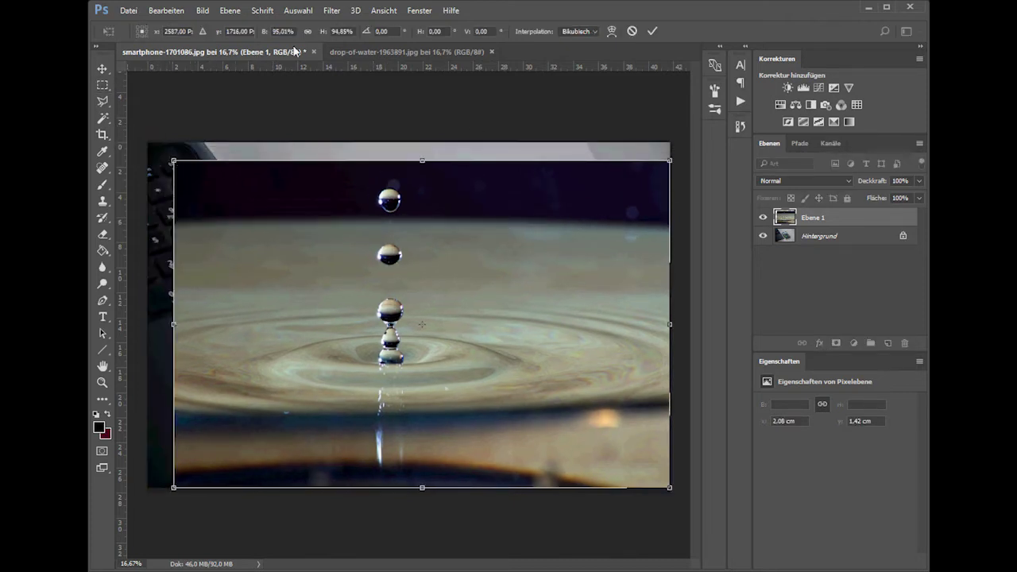
pyautogui.click(305, 32)
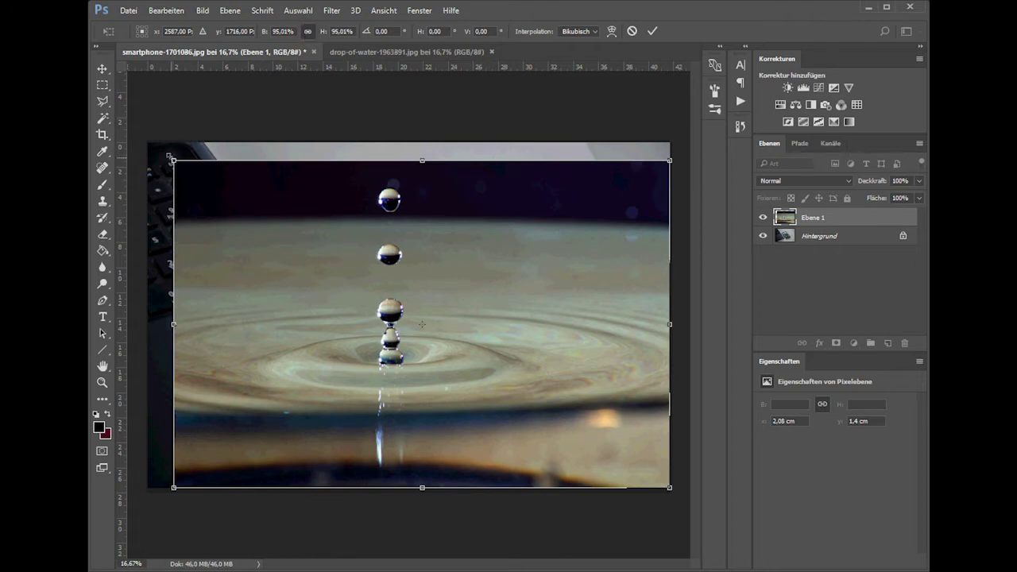
pyautogui.moveTo(173, 161); pyautogui.dragTo(412, 319)
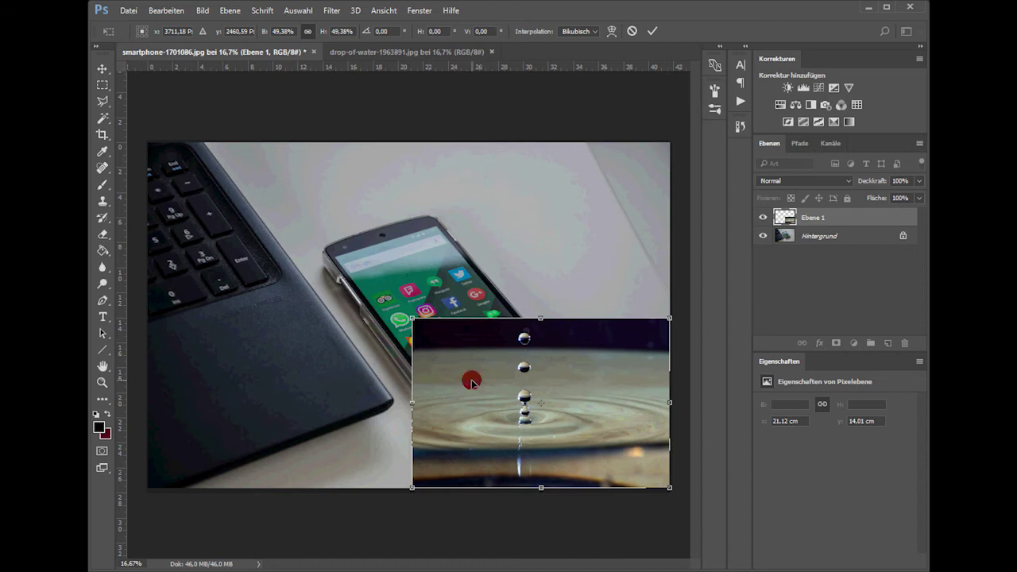
pyautogui.moveTo(471, 382); pyautogui.dragTo(391, 323)
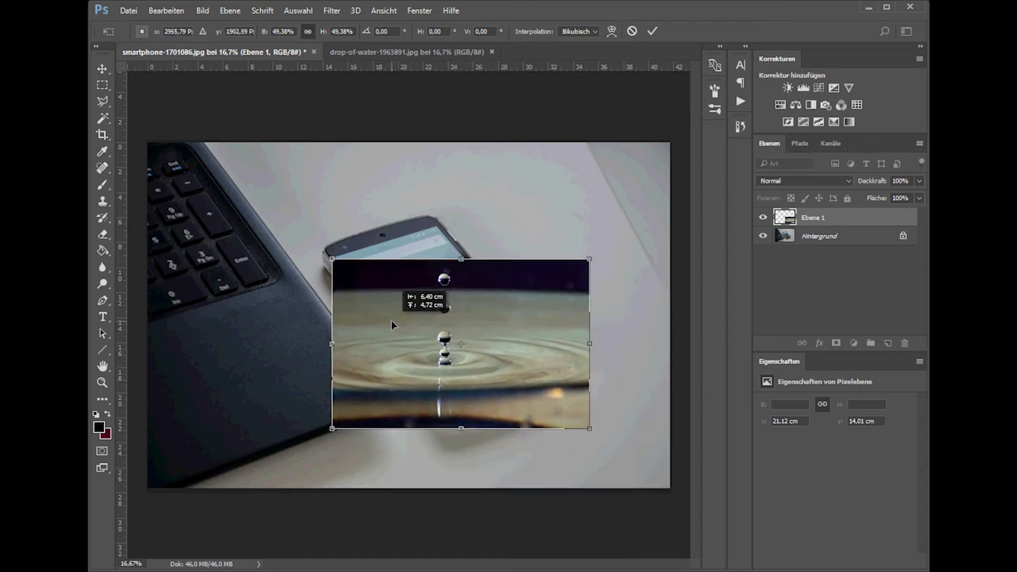
pyautogui.moveTo(641, 359); pyautogui.dragTo(642, 360)
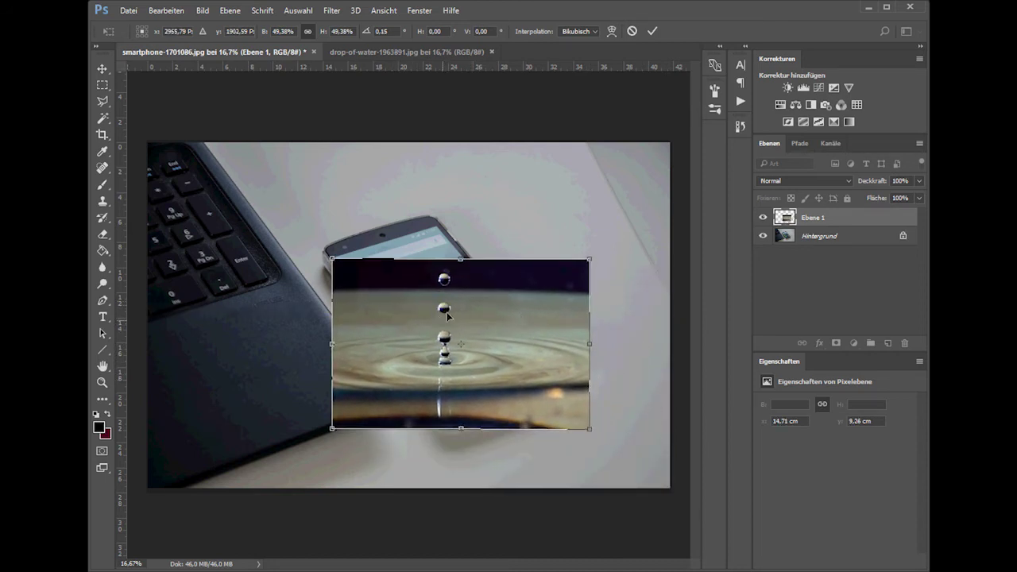
pyautogui.moveTo(453, 314); pyautogui.dragTo(457, 270)
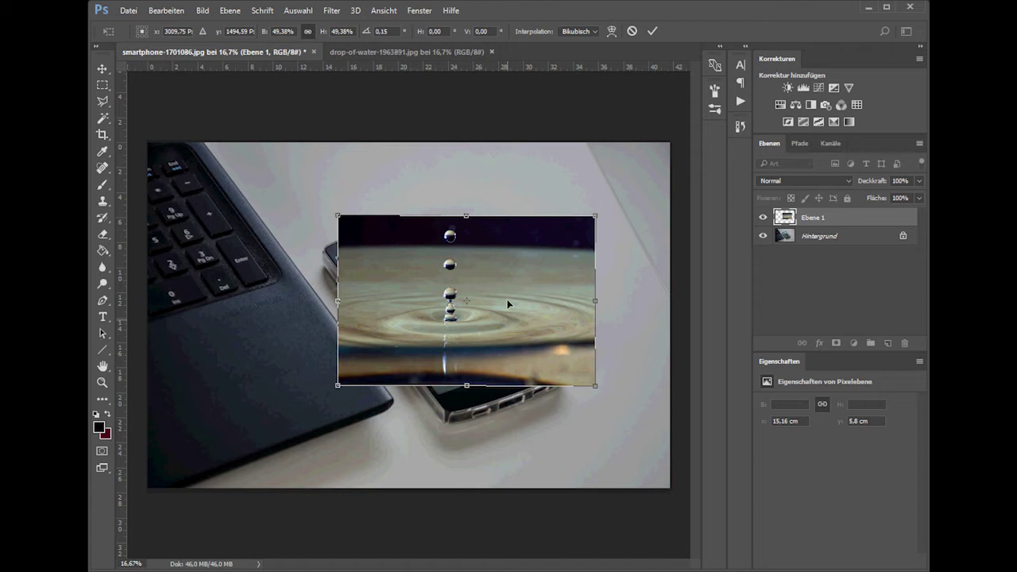
# Set Ebene 1 to 42% opacity, refine its scale to about 67.48% and position, and commit
pyautogui.click(919, 180)
pyautogui.moveTo(919, 197); pyautogui.dragTo(884, 200)
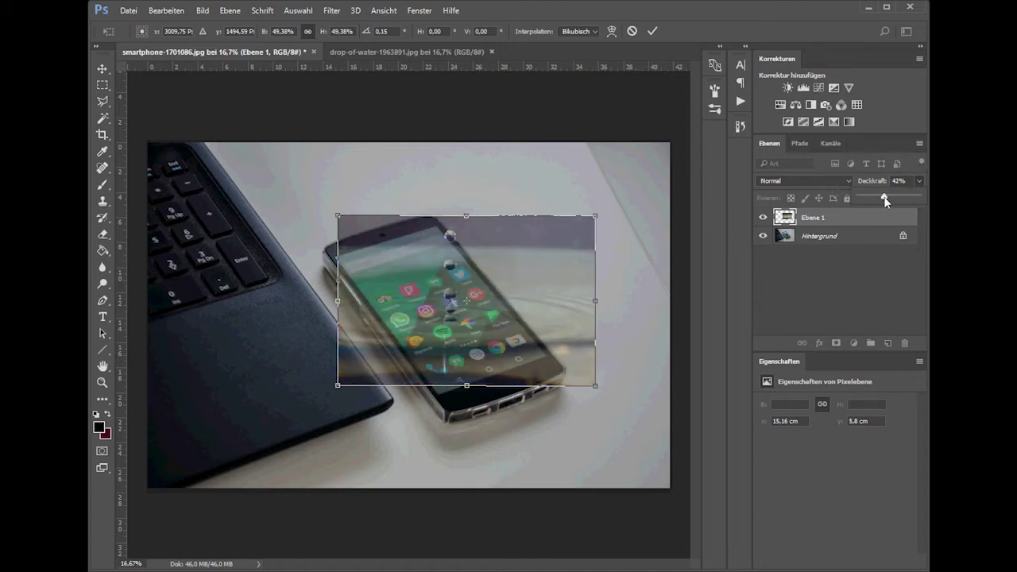
pyautogui.moveTo(439, 275); pyautogui.dragTo(427, 254)
pyautogui.moveTo(590, 374); pyautogui.dragTo(672, 426)
pyautogui.moveTo(560, 365); pyautogui.dragTo(518, 342)
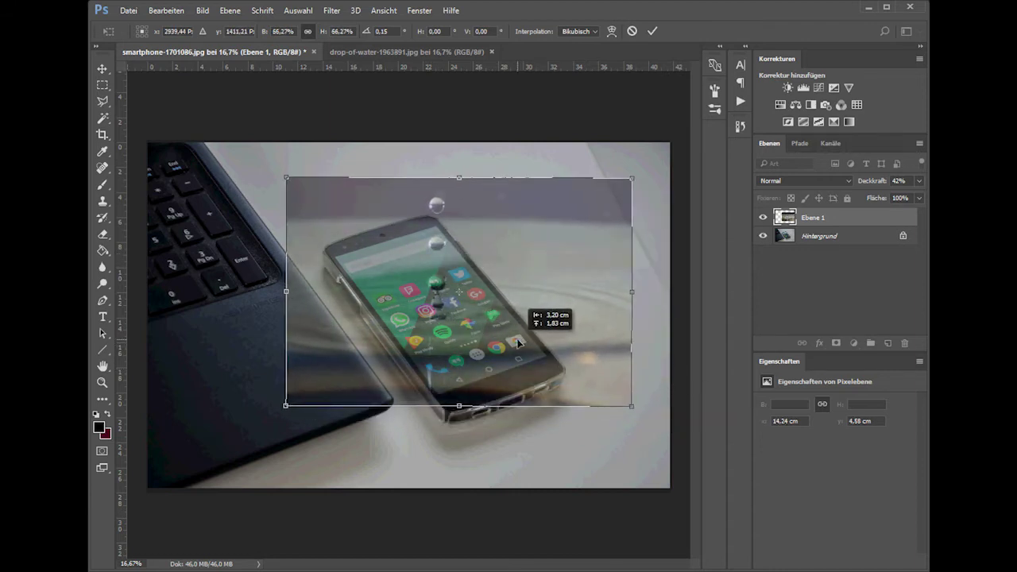
pyautogui.moveTo(631, 405); pyautogui.dragTo(637, 409)
pyautogui.moveTo(592, 372); pyautogui.dragTo(592, 360)
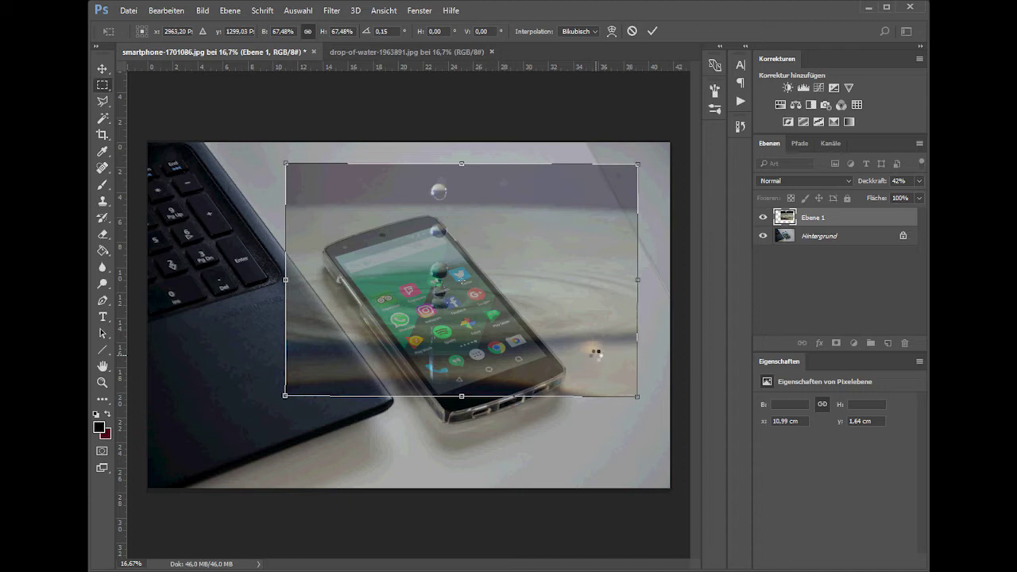
pyautogui.press('Return')
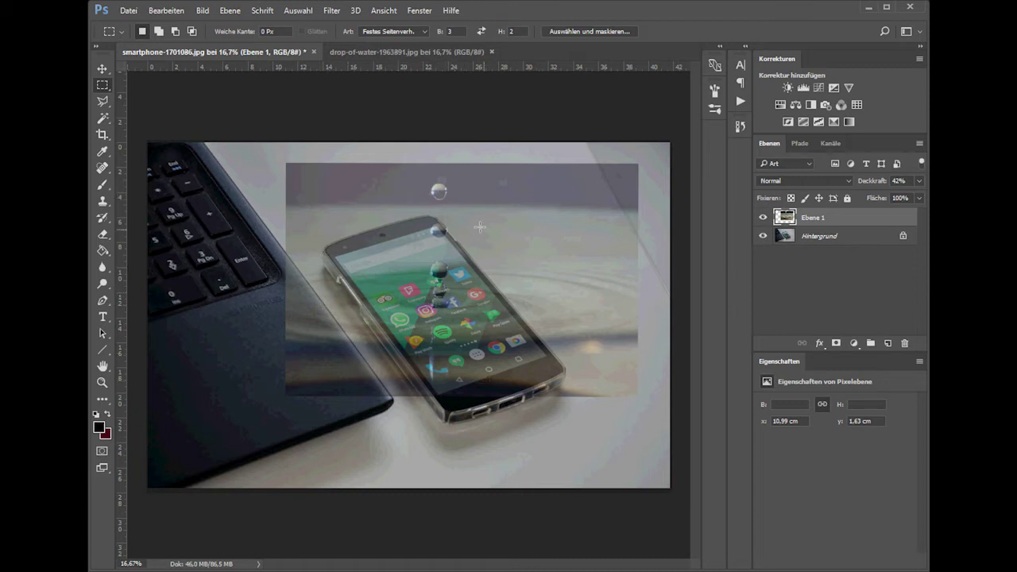
# Add a white layer mask to Ebene 1
pyautogui.click(835, 342)
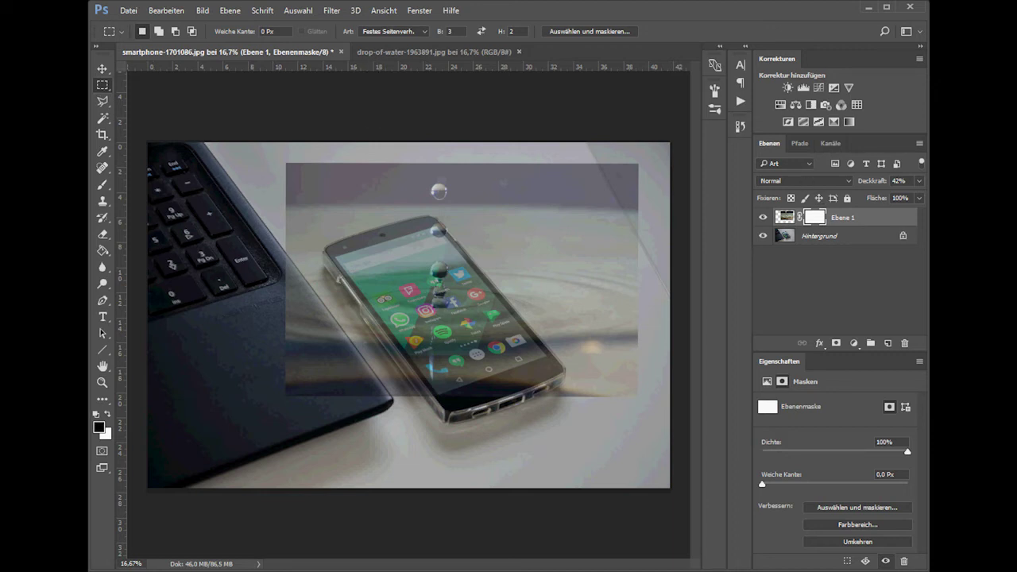
# Polygon-lasso the four phone-screen corners and invert the selection to everything outside the screen
pyautogui.click(103, 101)
pyautogui.rightClick(103, 102)
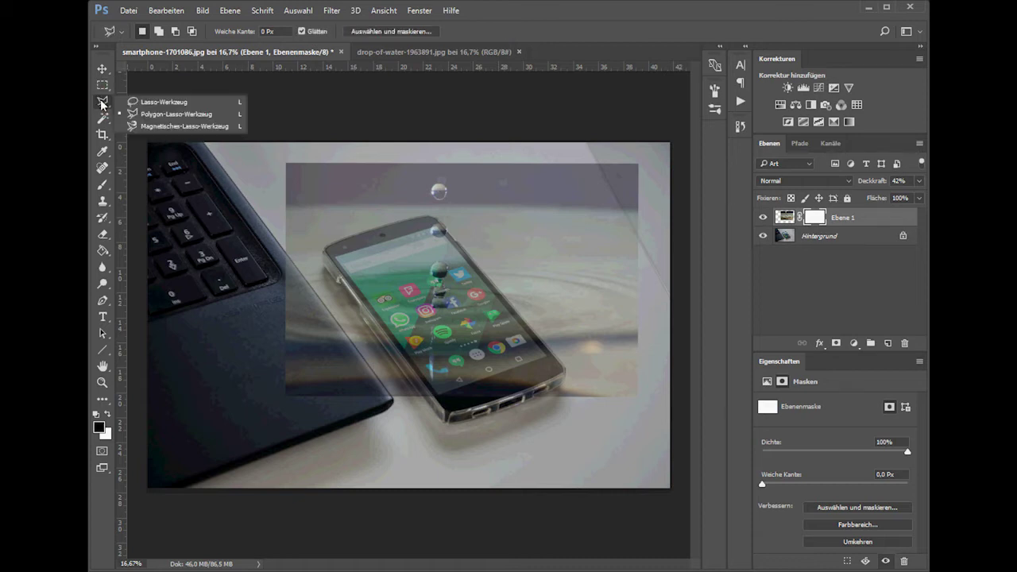
pyautogui.click(155, 115)
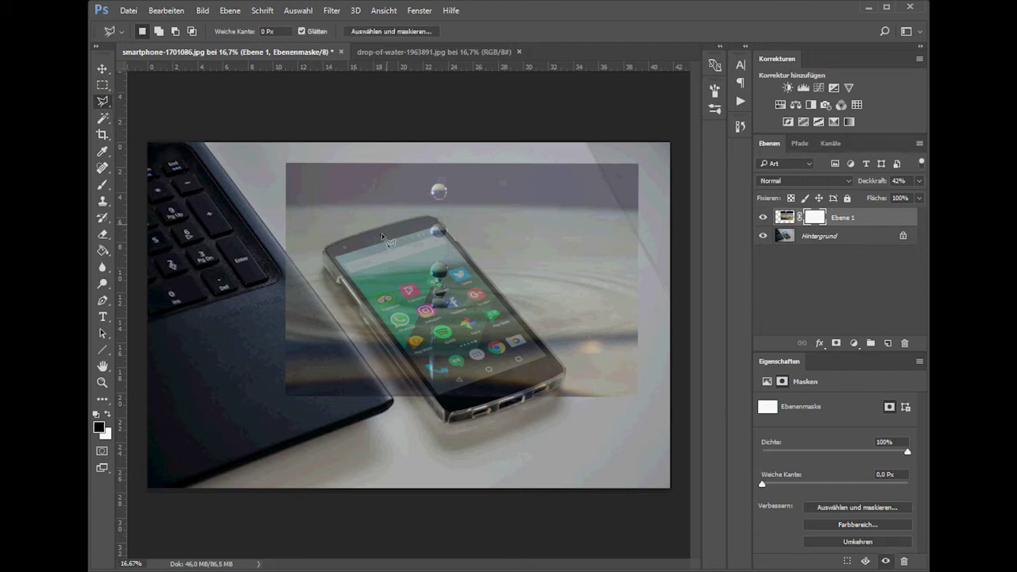
pyautogui.click(336, 258)
pyautogui.click(433, 398)
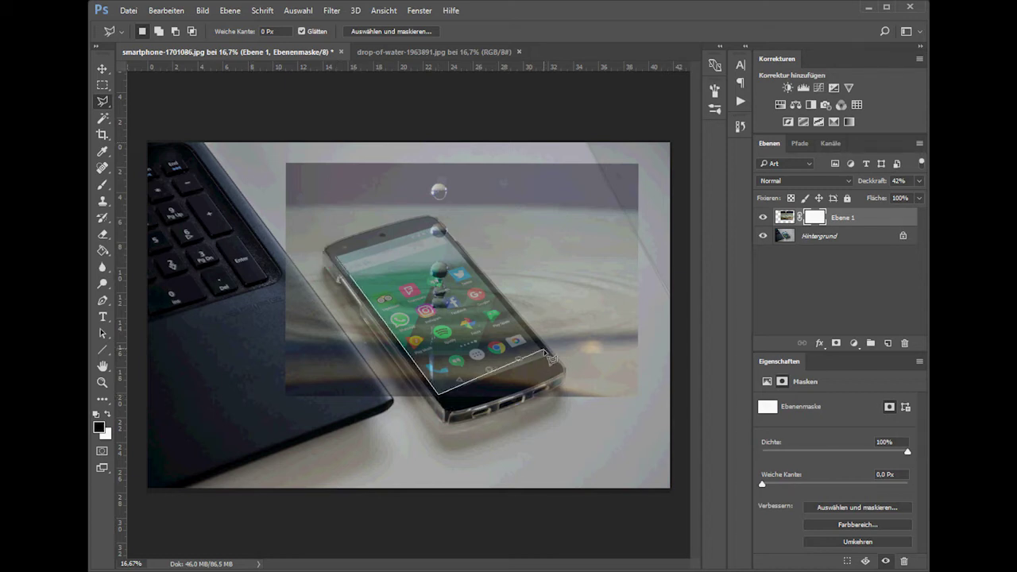
pyautogui.click(545, 358)
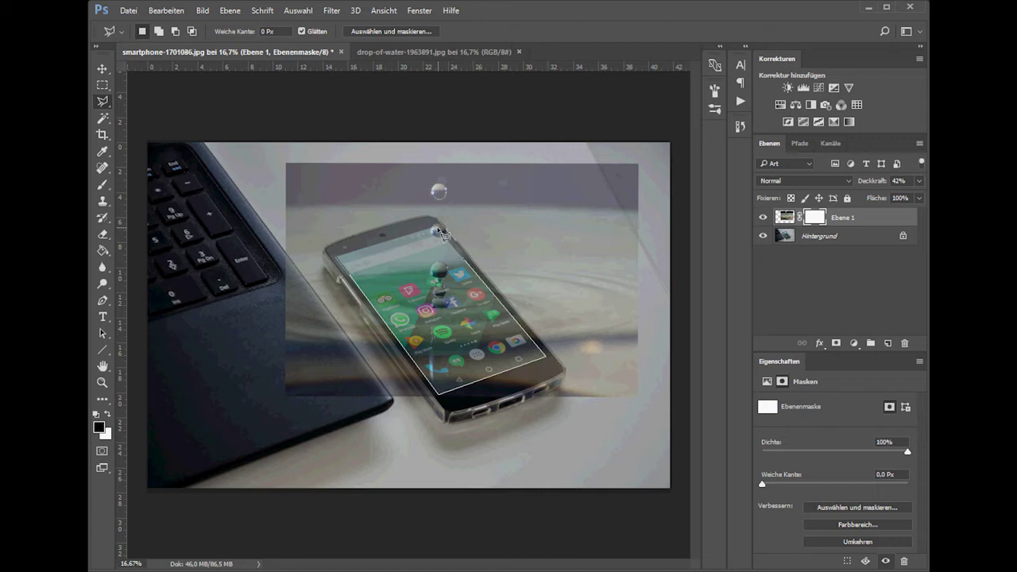
pyautogui.click(439, 231)
pyautogui.click(338, 257)
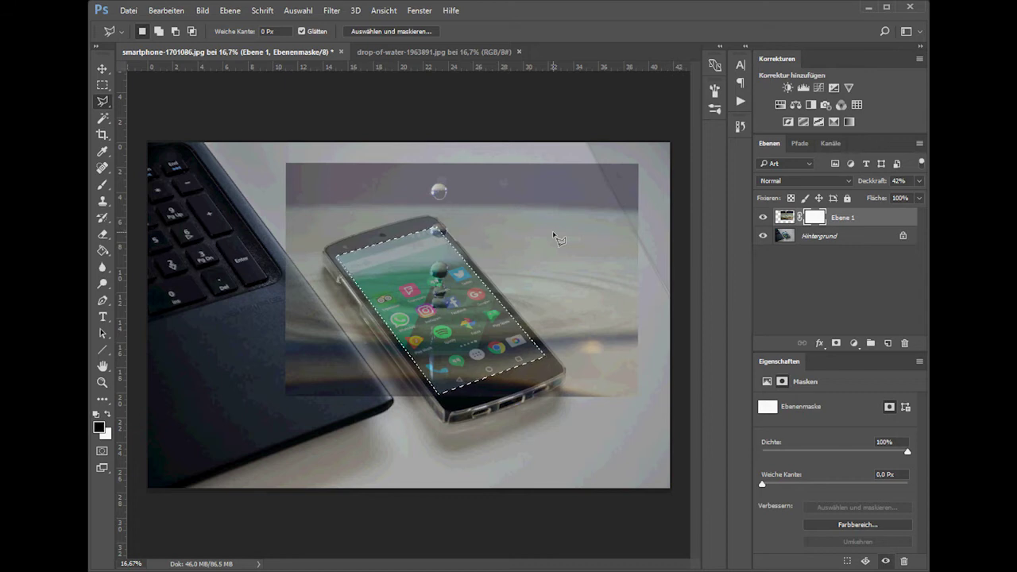
pyautogui.hotkey('ctrl', 'shift', 'i')
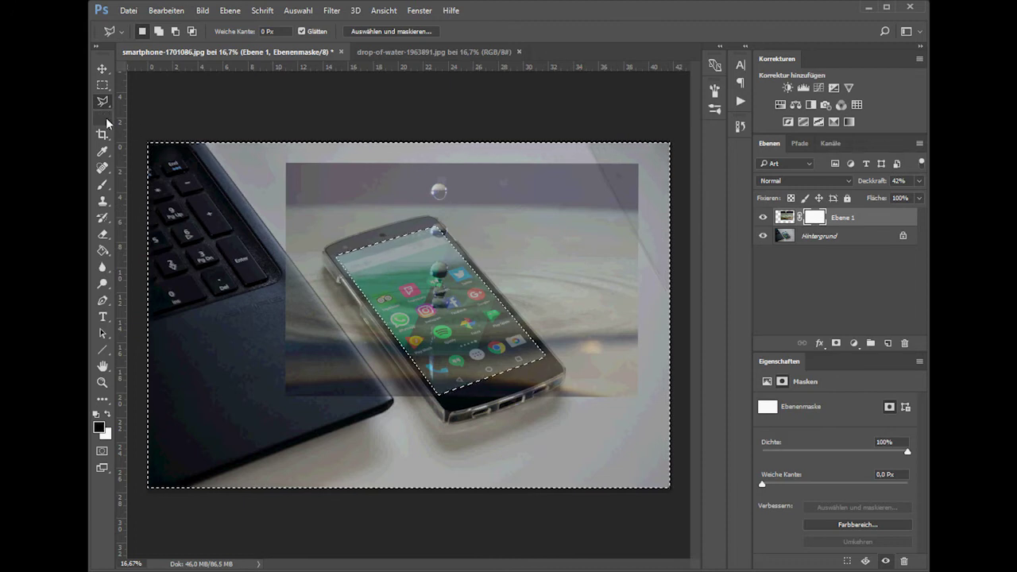
# Paint black on Ebene 1's mask outside the phone screen, then deselect
pyautogui.click(102, 184)
pyautogui.moveTo(278, 306)
pyautogui.mouseDown()
pyautogui.moveTo(318, 301)
pyautogui.moveTo(343, 213)
pyautogui.mouseUp()
pyautogui.moveTo(516, 270); pyautogui.dragTo(564, 357)
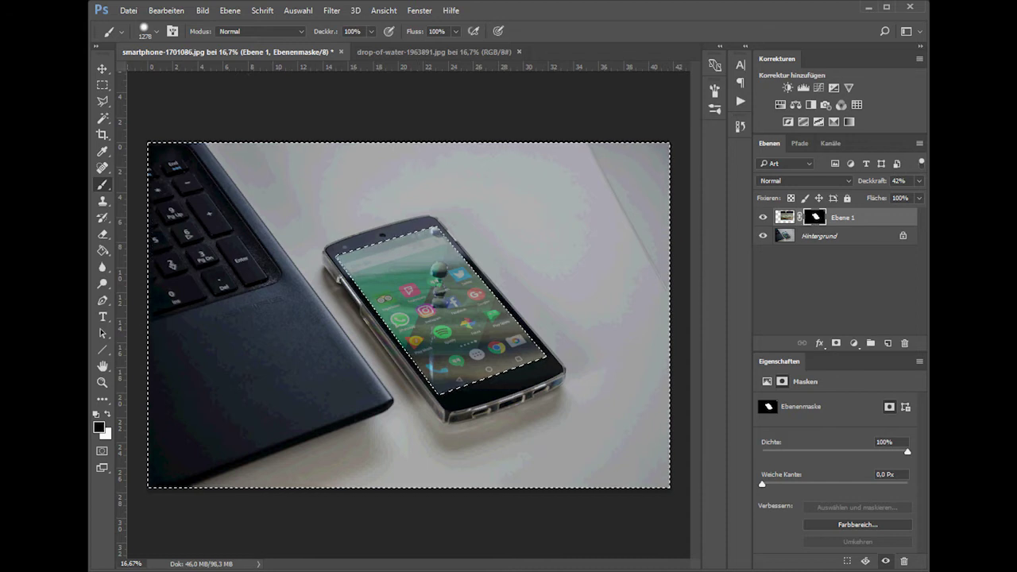
pyautogui.click(103, 117)
pyautogui.click(368, 264)
pyautogui.hotkey('ctrl', 'd')
# Raise Ebene 1's opacity back to 100%
pyautogui.click(919, 180)
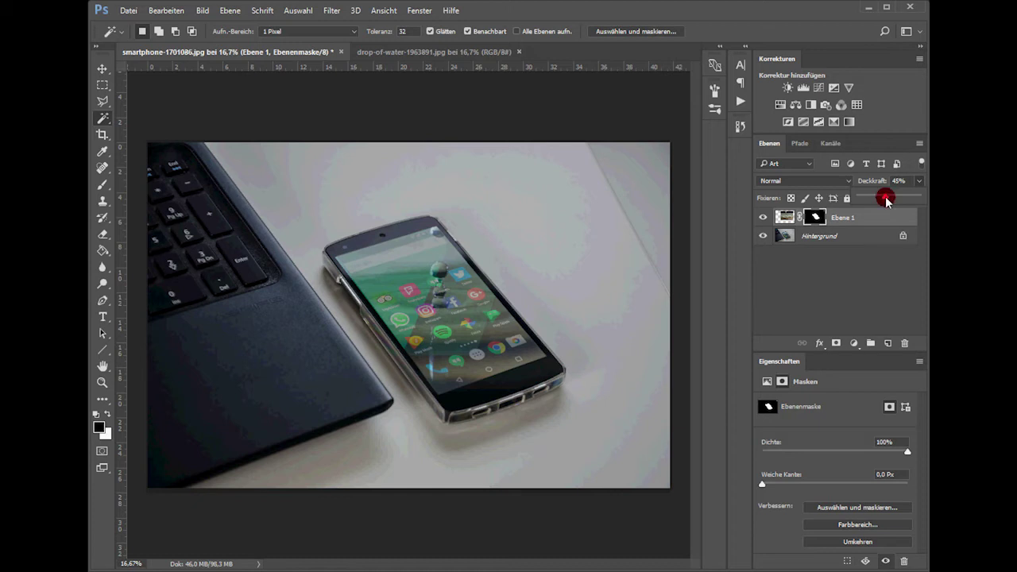
pyautogui.moveTo(884, 196); pyautogui.dragTo(919, 197)
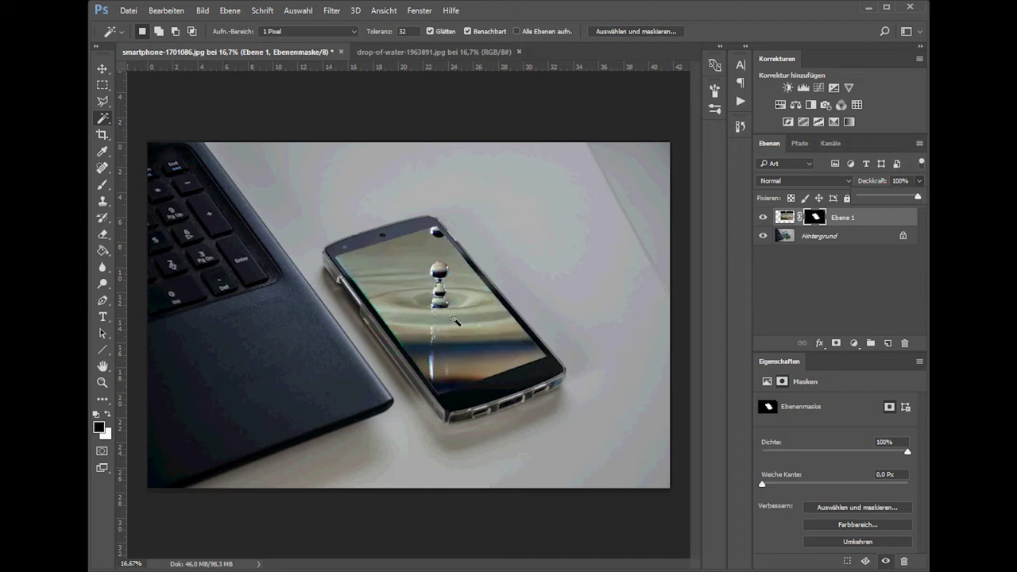
pyautogui.click(337, 261)
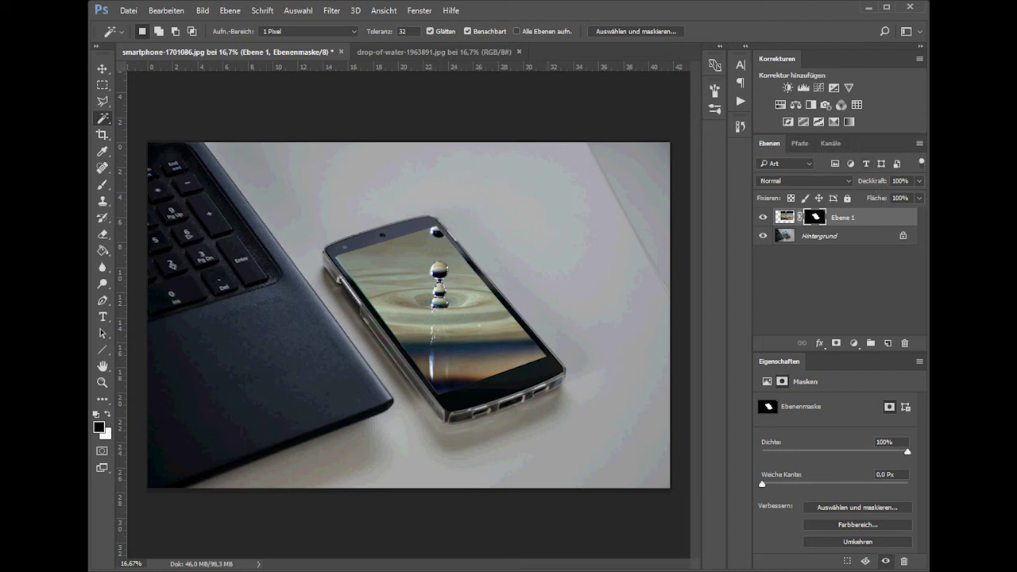
pyautogui.click(102, 184)
# Set the brush to about 196 and paint the mask to reveal the drop above the phone
pyautogui.moveTo(433, 262)
pyautogui.mouseDown()
pyautogui.moveTo(379, 266)
pyautogui.moveTo(441, 226)
pyautogui.mouseUp()
pyautogui.click(106, 416)
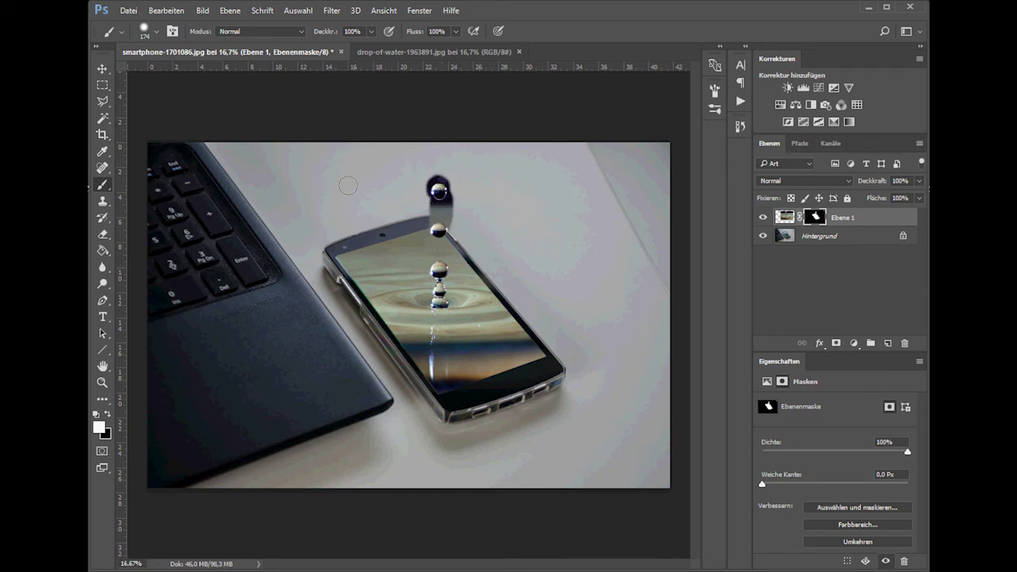
pyautogui.click(101, 85)
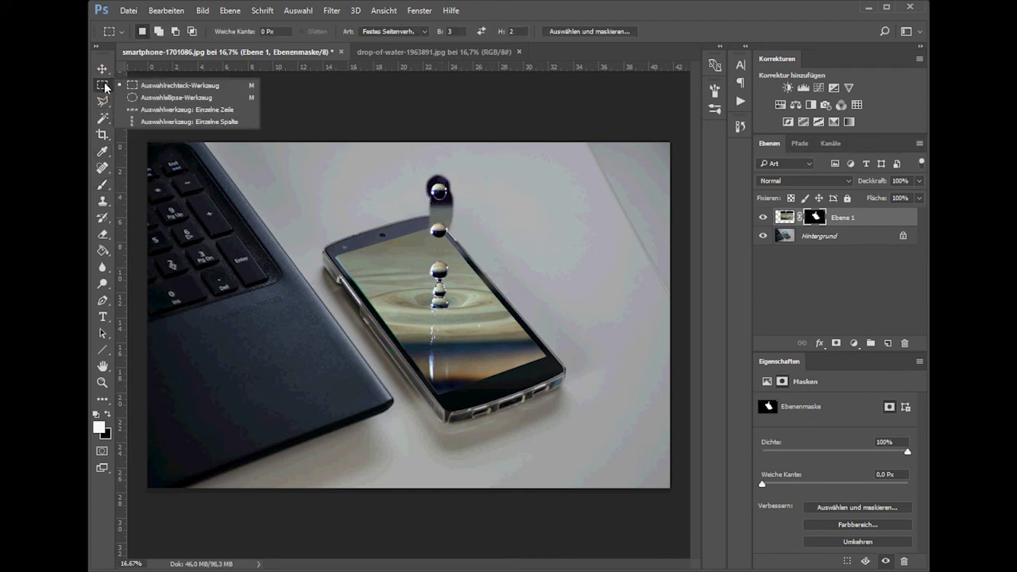
pyautogui.click(164, 98)
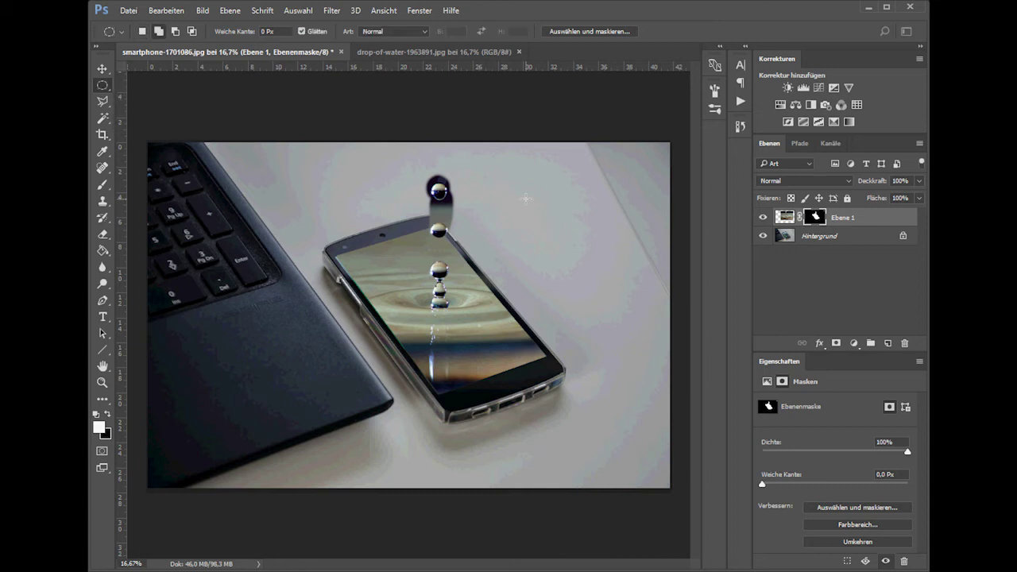
pyautogui.moveTo(432, 185); pyautogui.dragTo(449, 201)
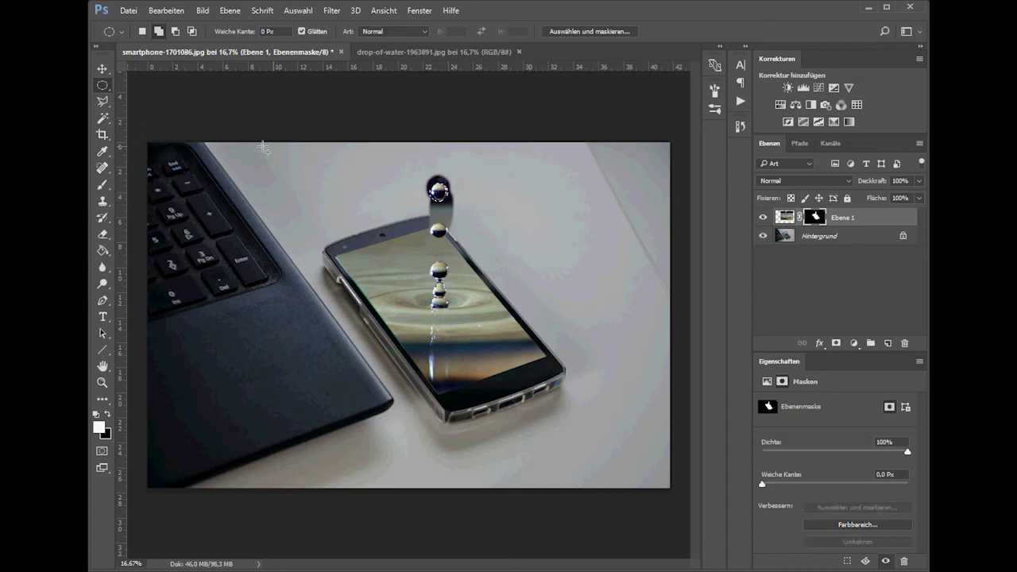
pyautogui.click(102, 185)
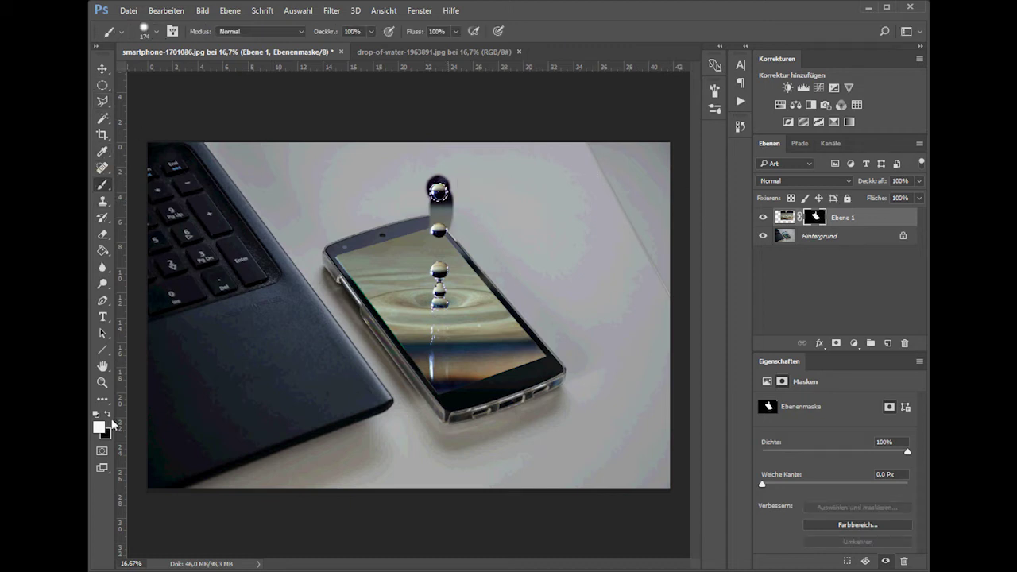
pyautogui.click(107, 414)
pyautogui.hotkey('ctrl', 'a')
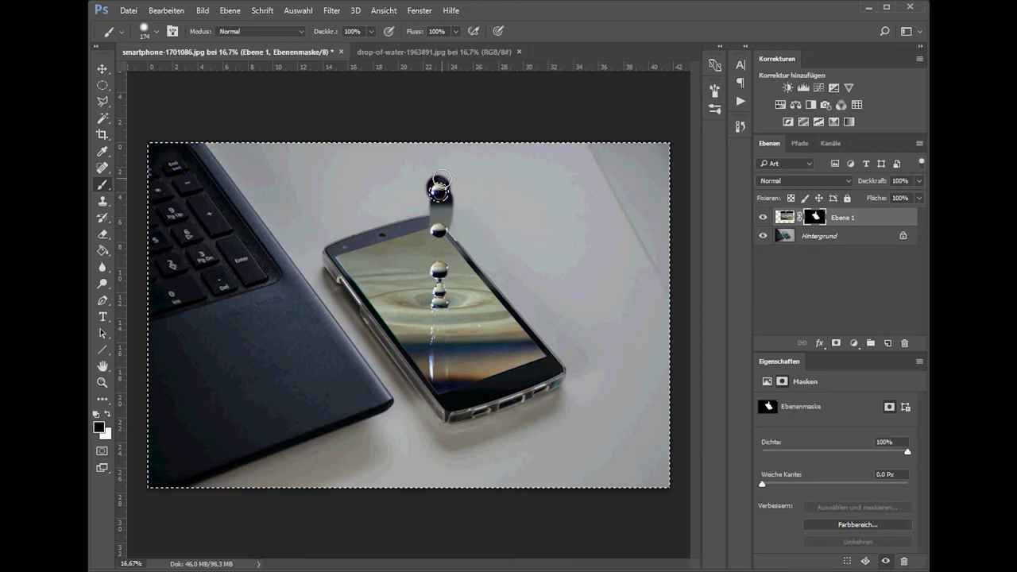
pyautogui.moveTo(437, 191); pyautogui.dragTo(445, 185)
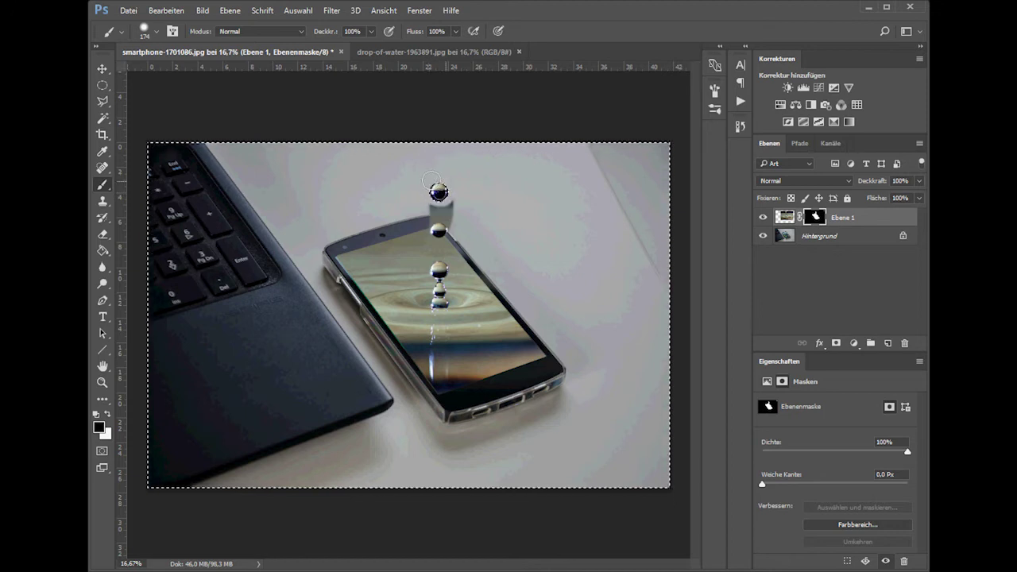
# Mask out the glassy column between the top two drops inside an oval selection, then deselect
pyautogui.press('m')
pyautogui.moveTo(445, 238); pyautogui.dragTo(449, 242)
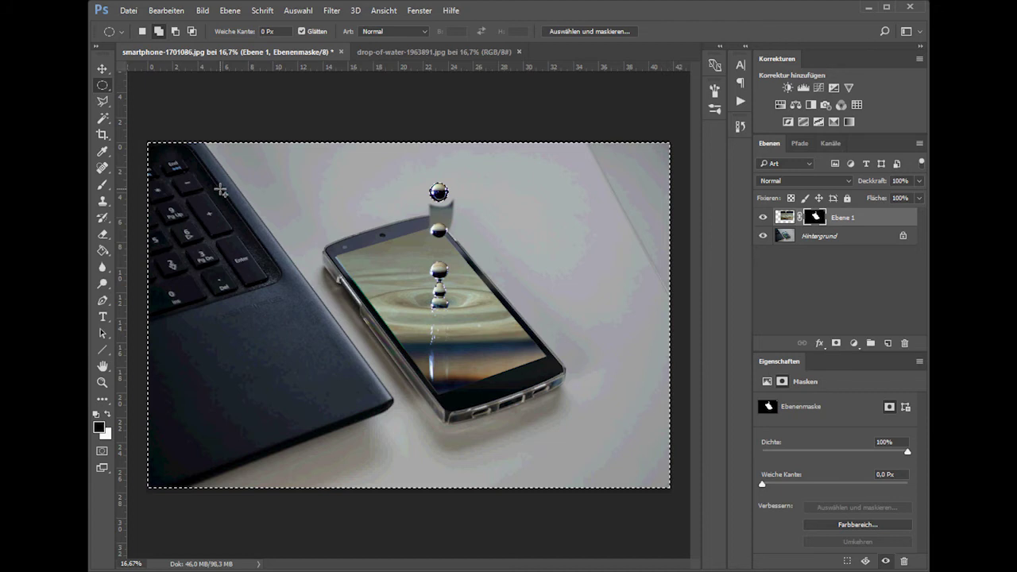
pyautogui.rightClick(220, 190)
pyautogui.click(295, 197)
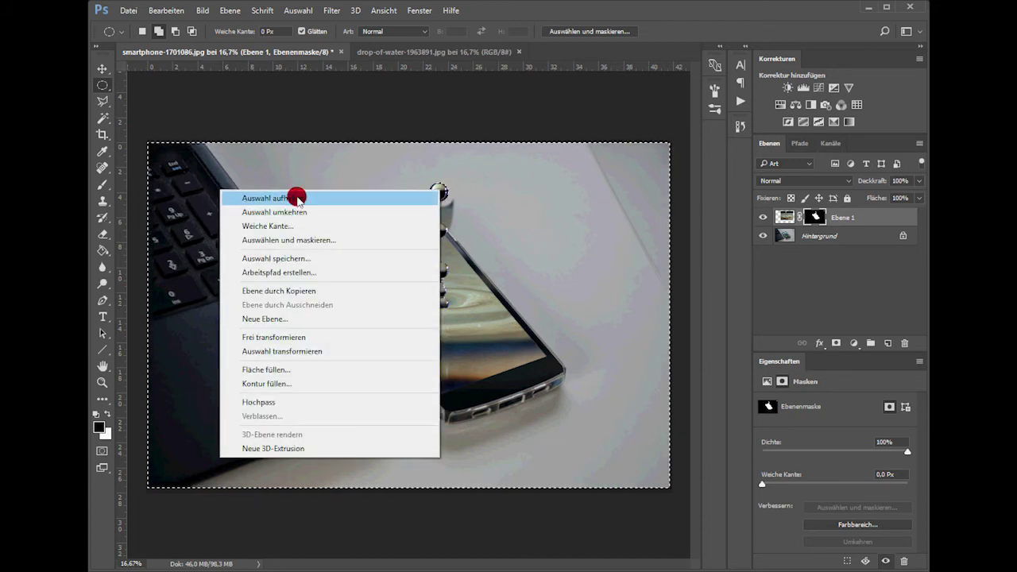
pyautogui.moveTo(429, 216); pyautogui.dragTo(447, 233)
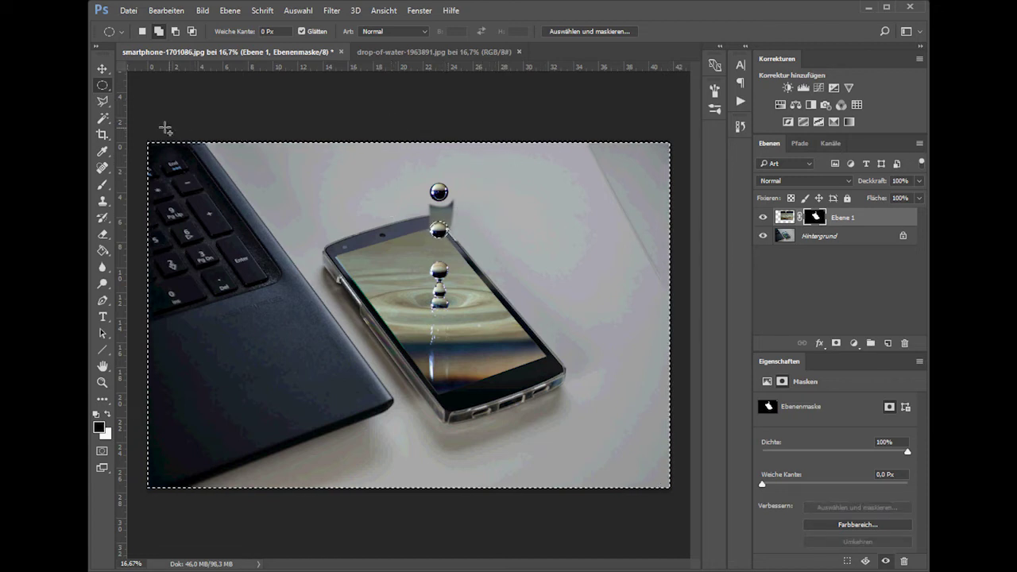
pyautogui.click(102, 185)
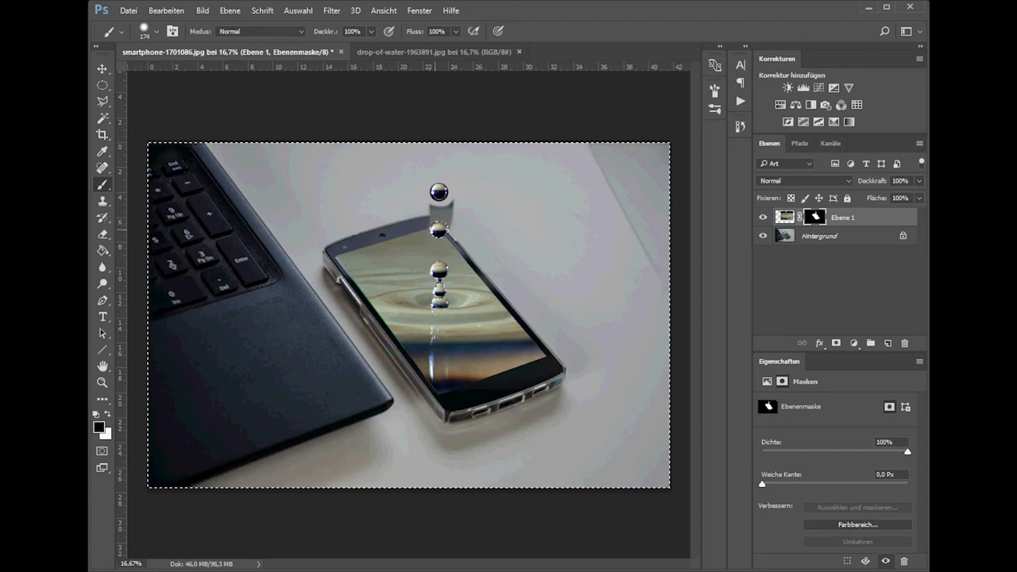
pyautogui.moveTo(438, 208); pyautogui.dragTo(450, 218)
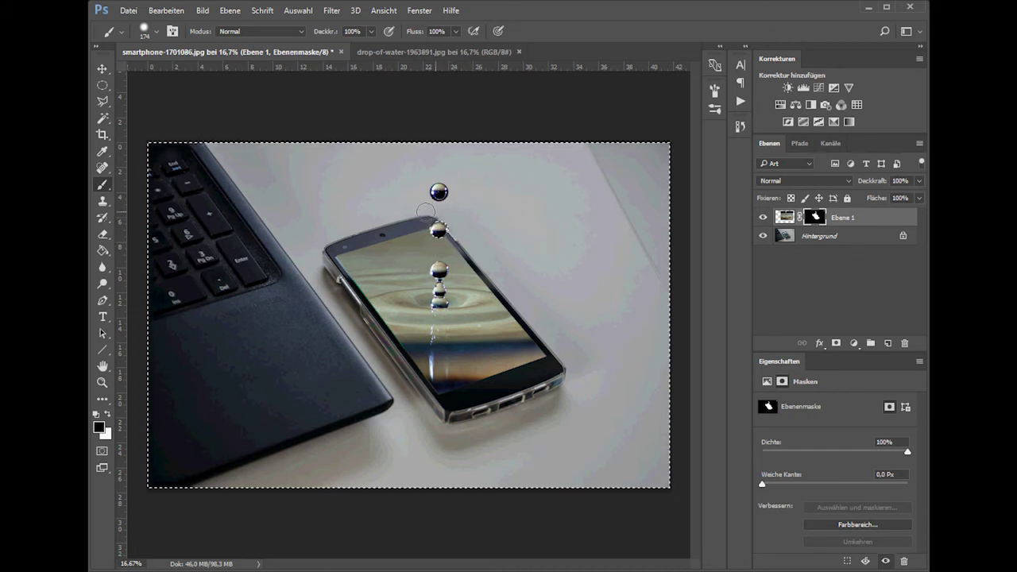
pyautogui.click(103, 85)
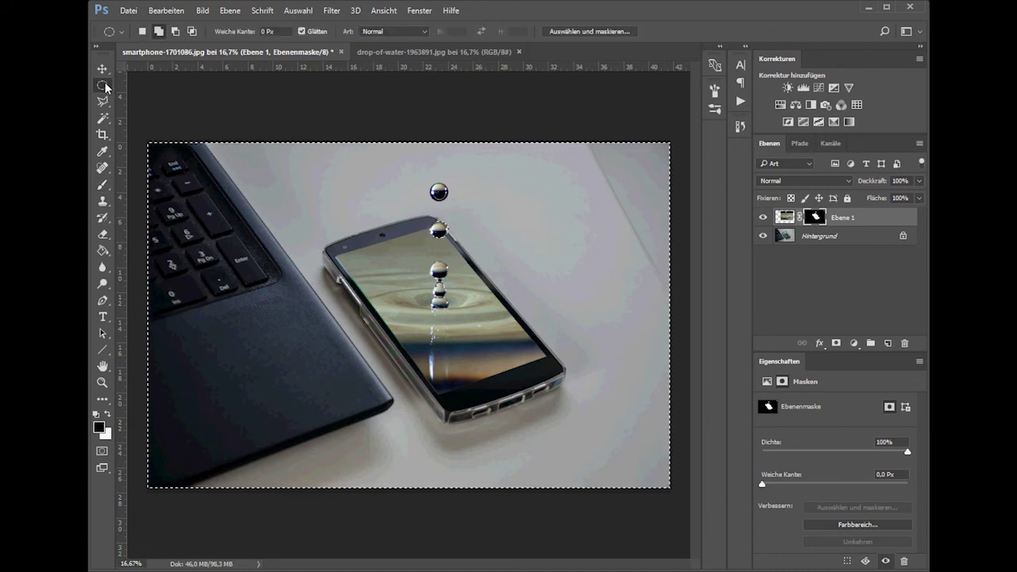
pyautogui.rightClick(324, 227)
pyautogui.click(373, 233)
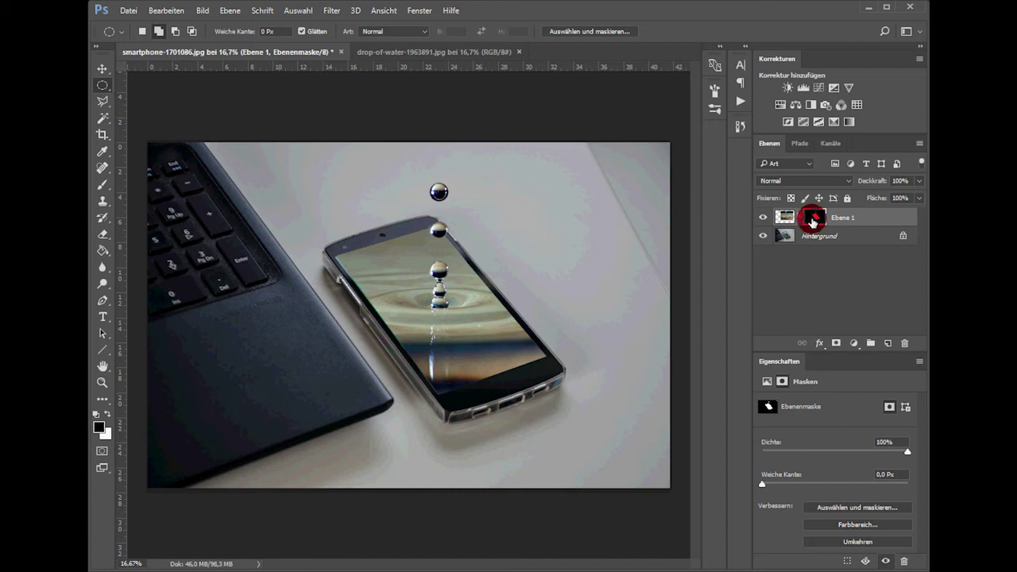
# Try Weiches Licht and Sprenkeln blending, return to Normal, and lower Ebene 1's opacity to 76%
pyautogui.click(804, 181)
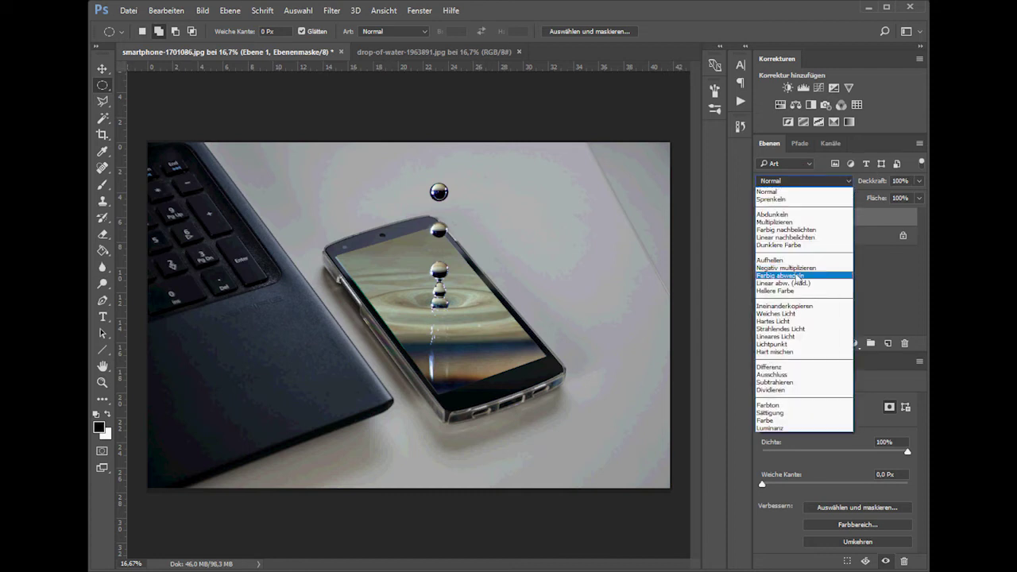
pyautogui.click(801, 311)
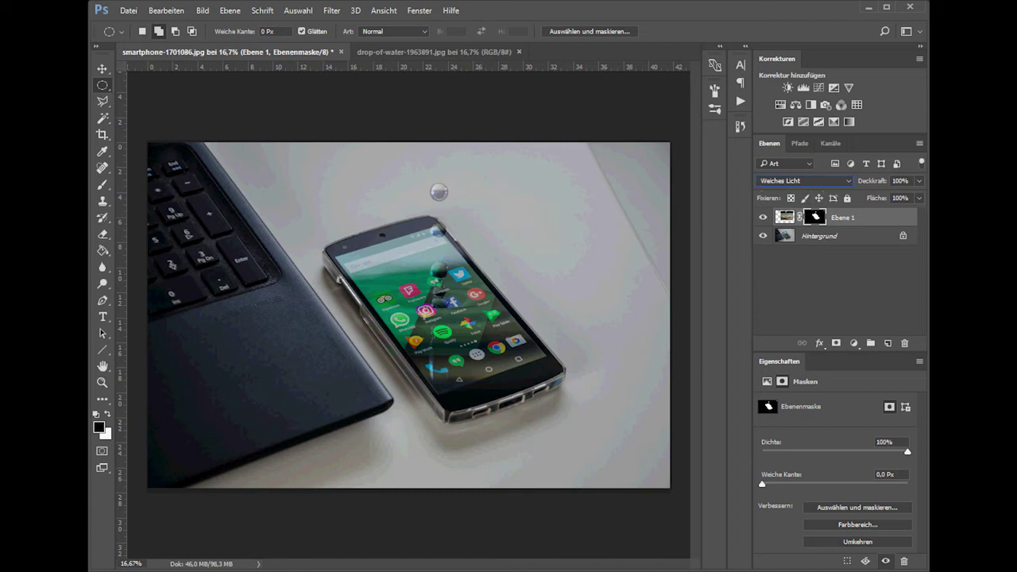
pyautogui.click(786, 181)
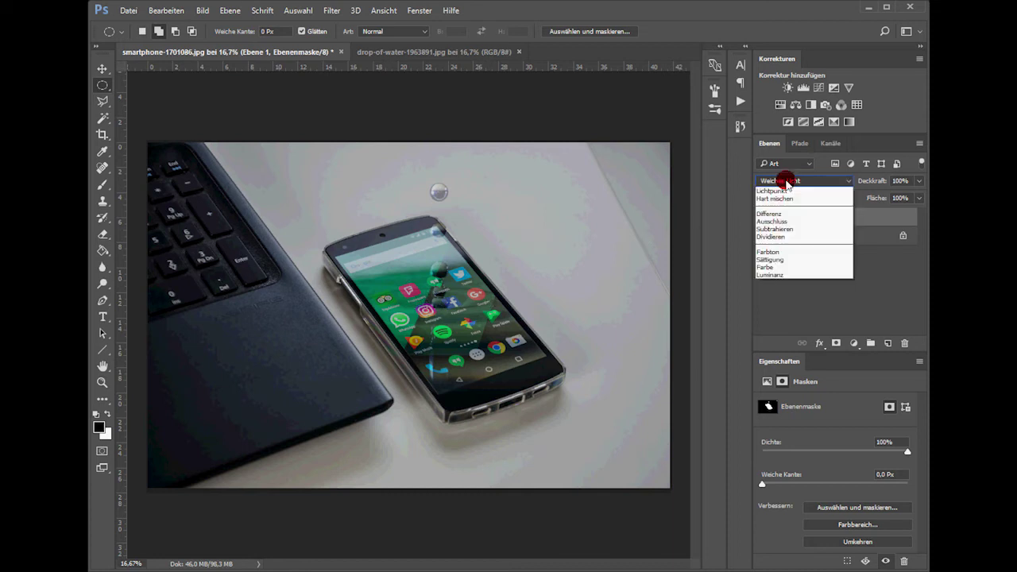
pyautogui.click(770, 196)
pyautogui.click(793, 181)
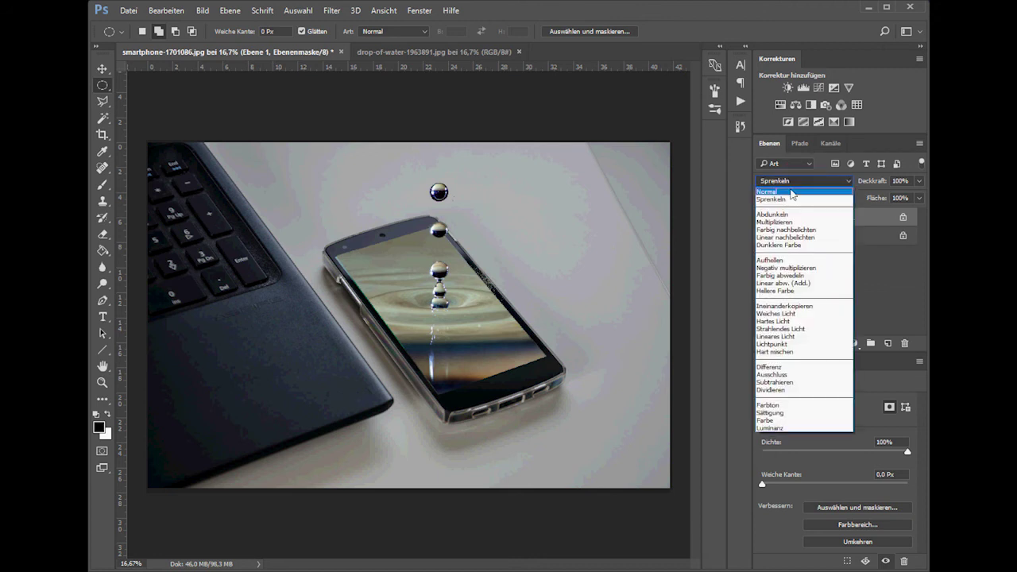
pyautogui.click(789, 190)
pyautogui.click(919, 180)
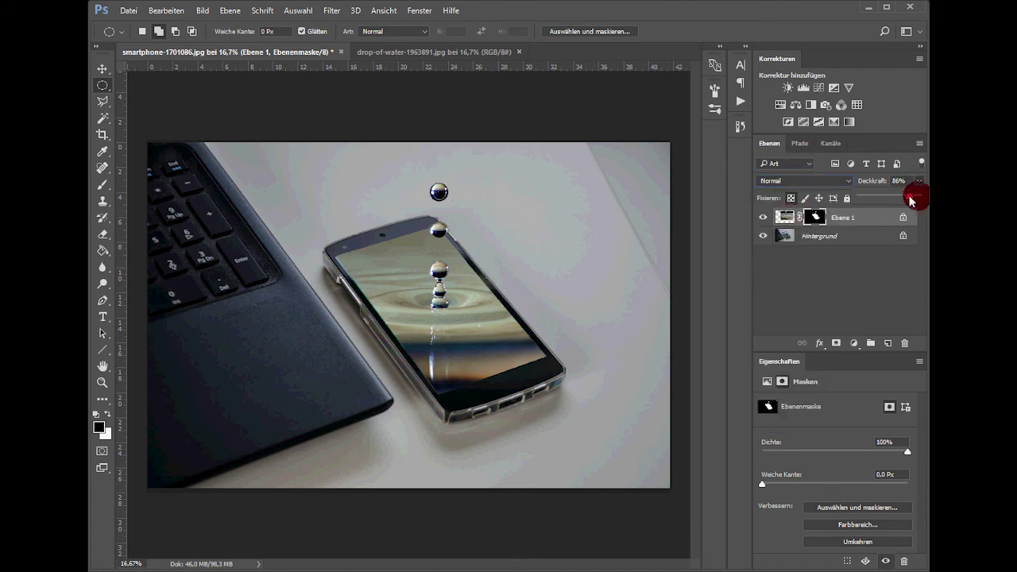
pyautogui.moveTo(908, 198); pyautogui.dragTo(904, 199)
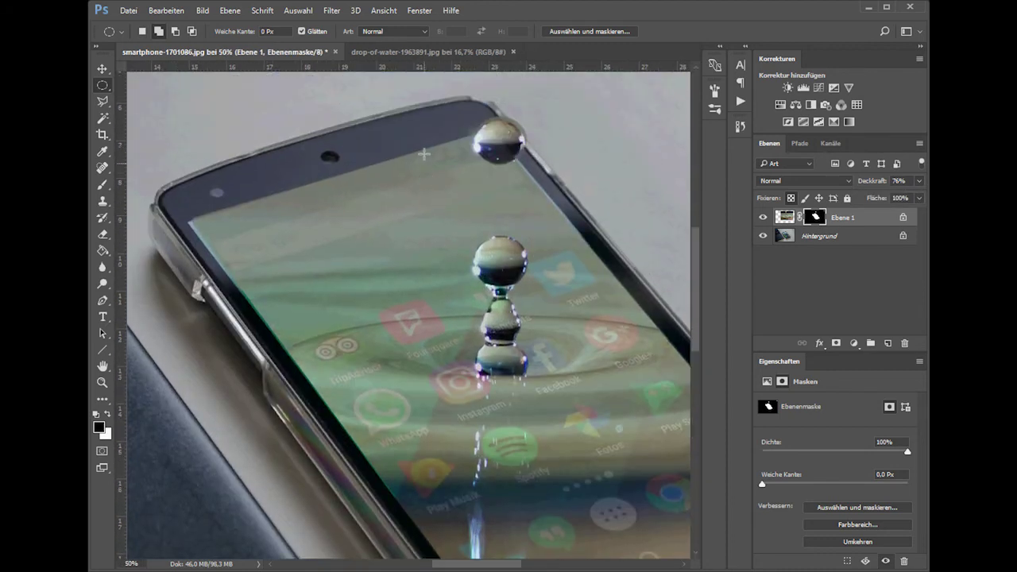
# Paint white on the mask within an oval around the top floating droplet
pyautogui.scroll(3, 423, 153)
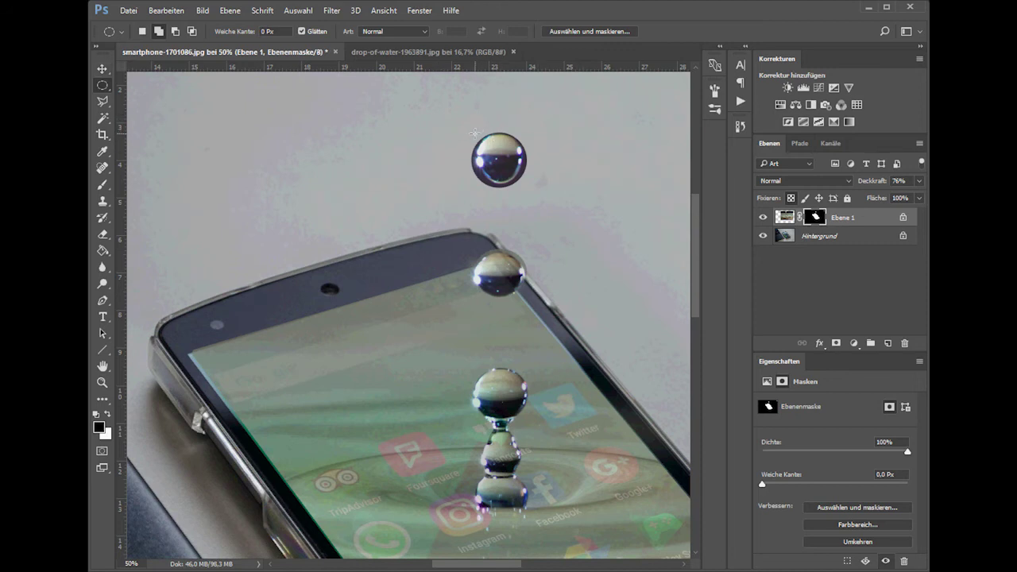
pyautogui.moveTo(474, 133); pyautogui.dragTo(523, 183)
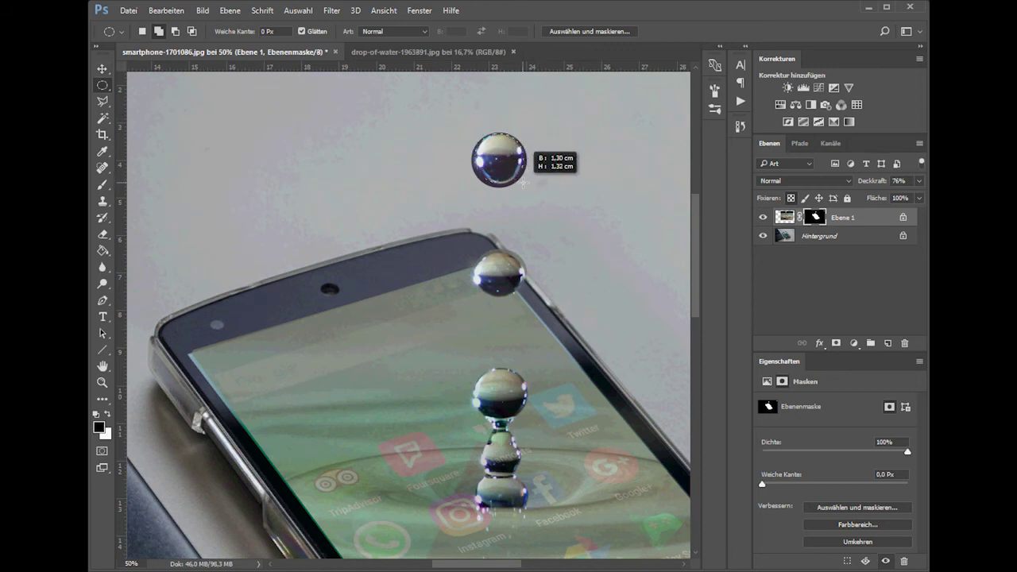
pyautogui.moveTo(523, 183); pyautogui.dragTo(525, 183)
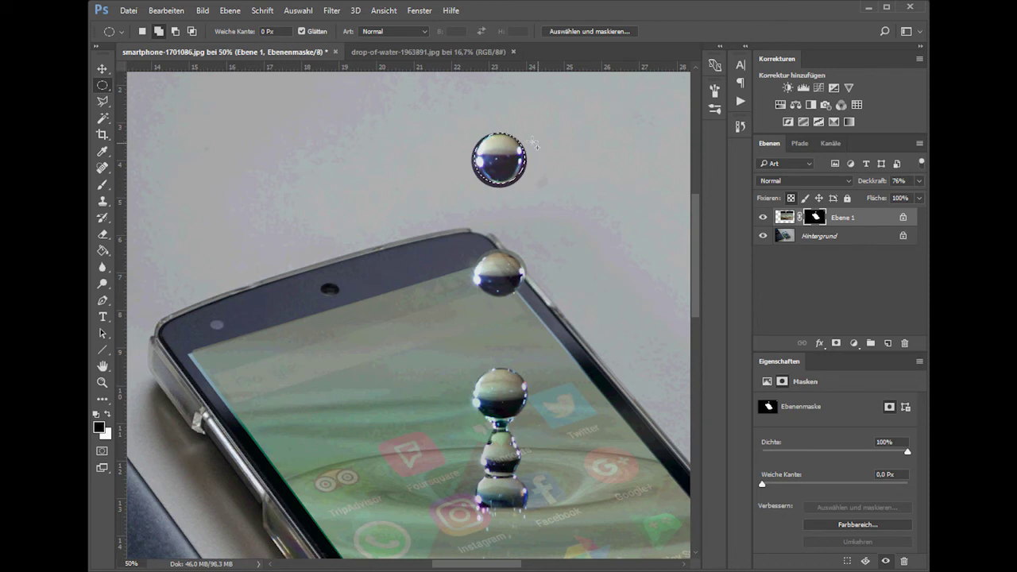
pyautogui.click(102, 184)
pyautogui.click(478, 163)
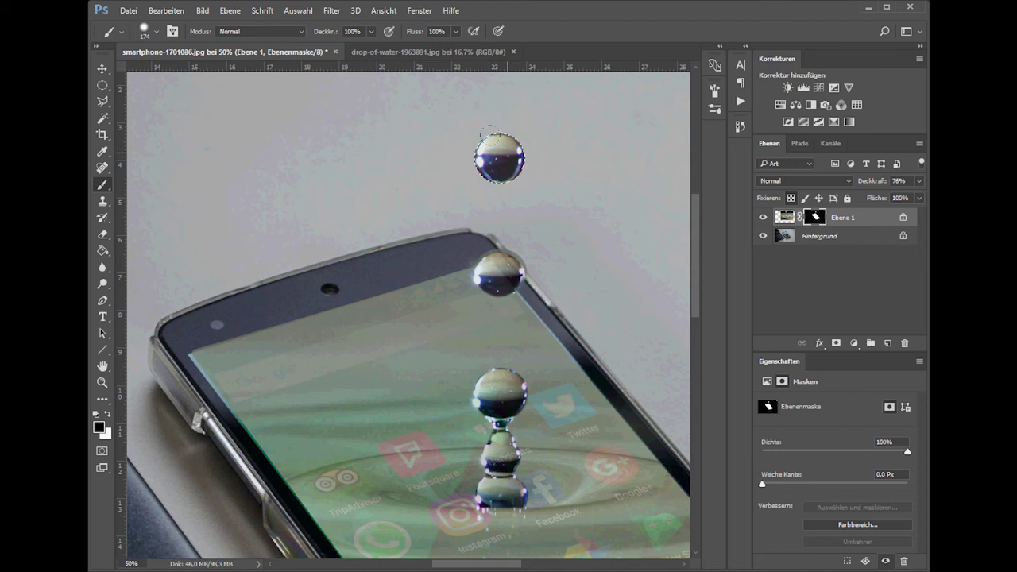
# Target Ebene 1's image instead of its mask and zoom out to the whole phone
pyautogui.click(784, 216)
pyautogui.press('v')
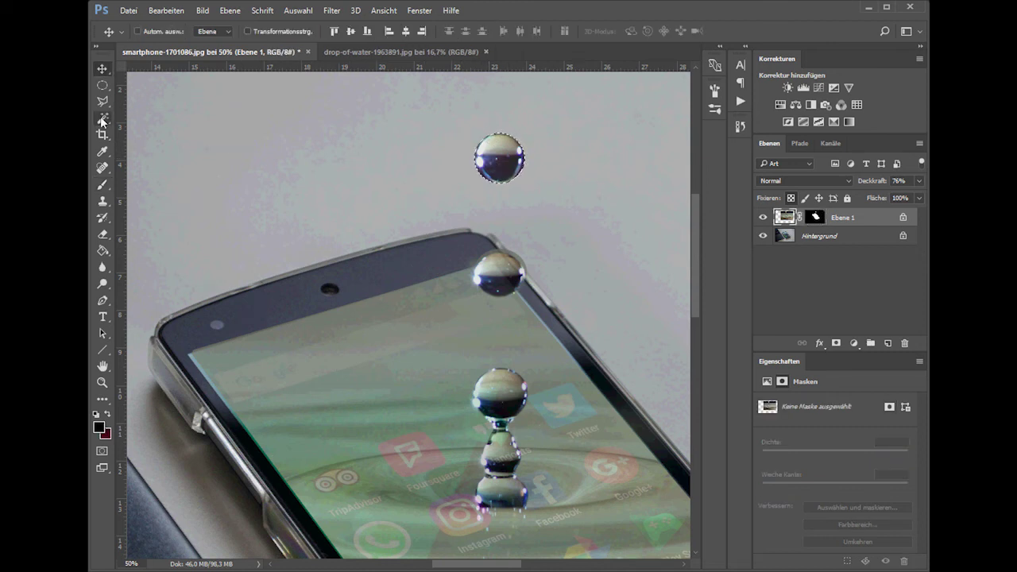
pyautogui.click(102, 121)
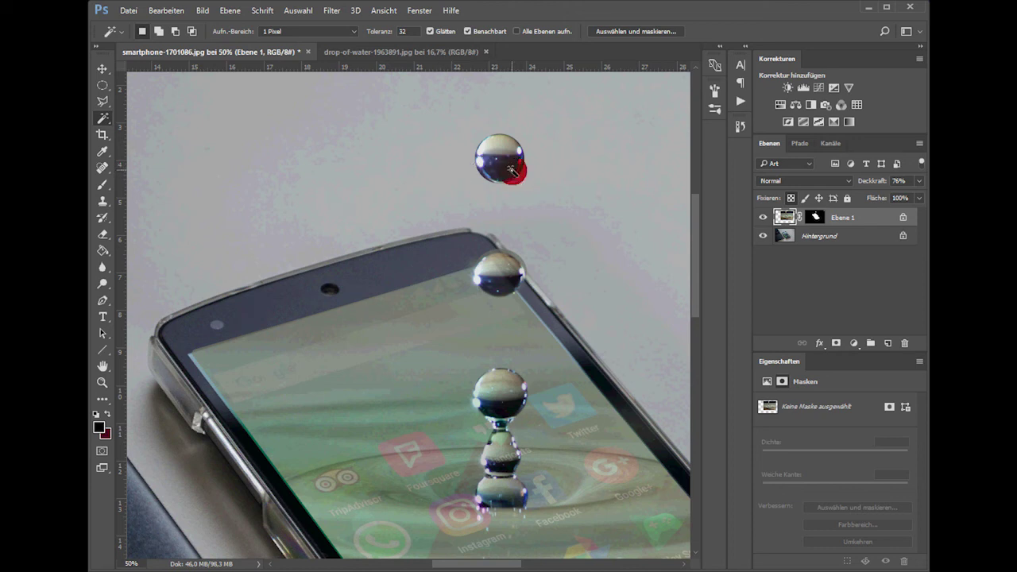
pyautogui.hotkey('ctrl', '-')
pyautogui.hotkey('ctrl', '-')
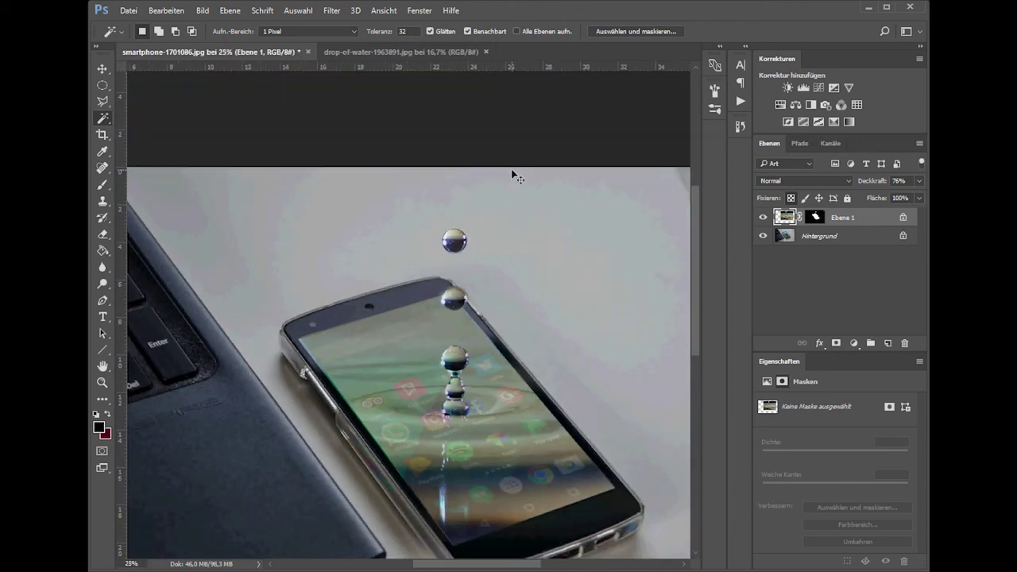
pyautogui.scroll(-1, 474, 289)
pyautogui.scroll(-1, 479, 298)
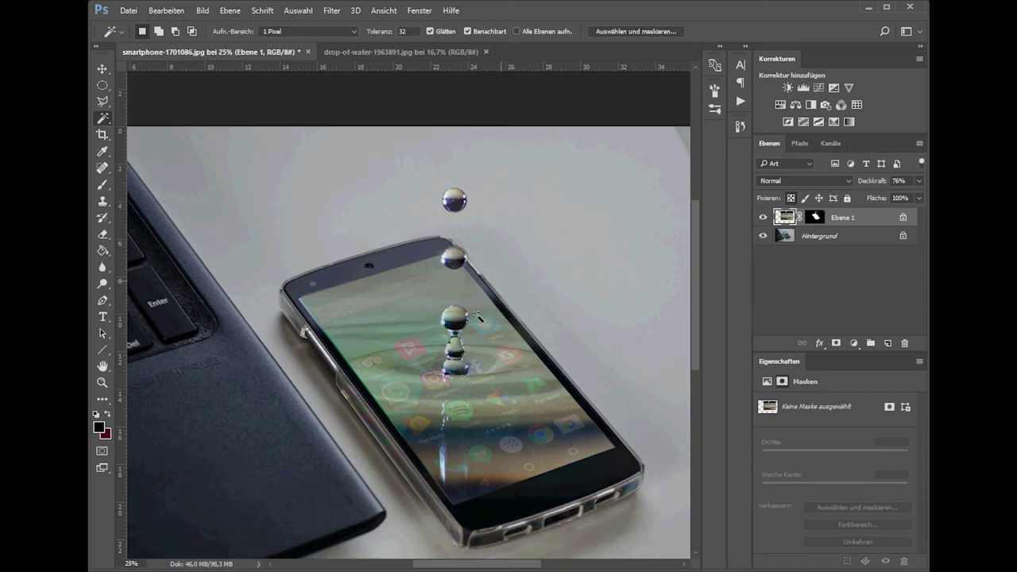
# Add a Hue/Saturation adjustment layer with the Grüntöne range hue set to +75
pyautogui.click(783, 213)
pyautogui.click(782, 104)
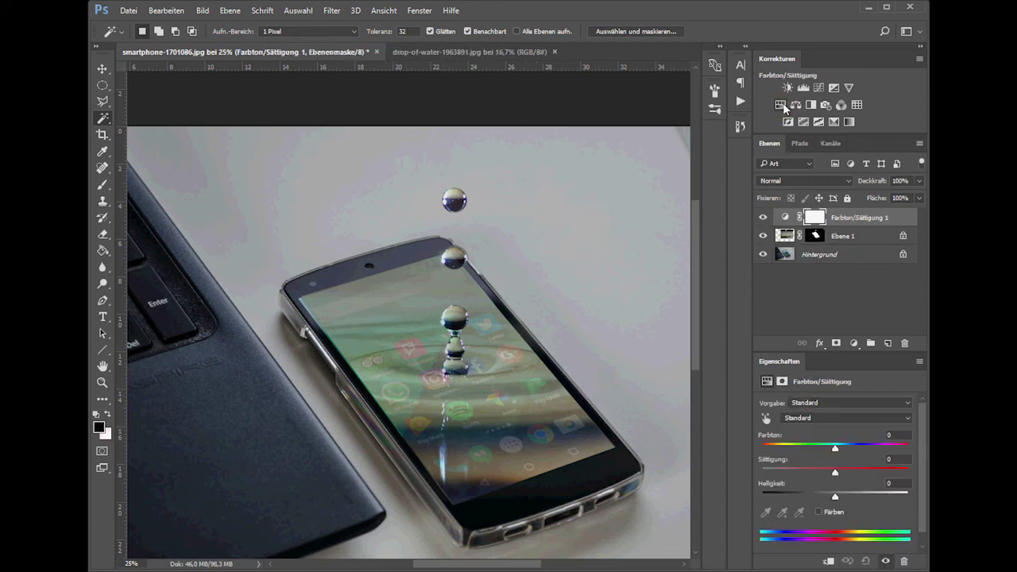
pyautogui.click(794, 418)
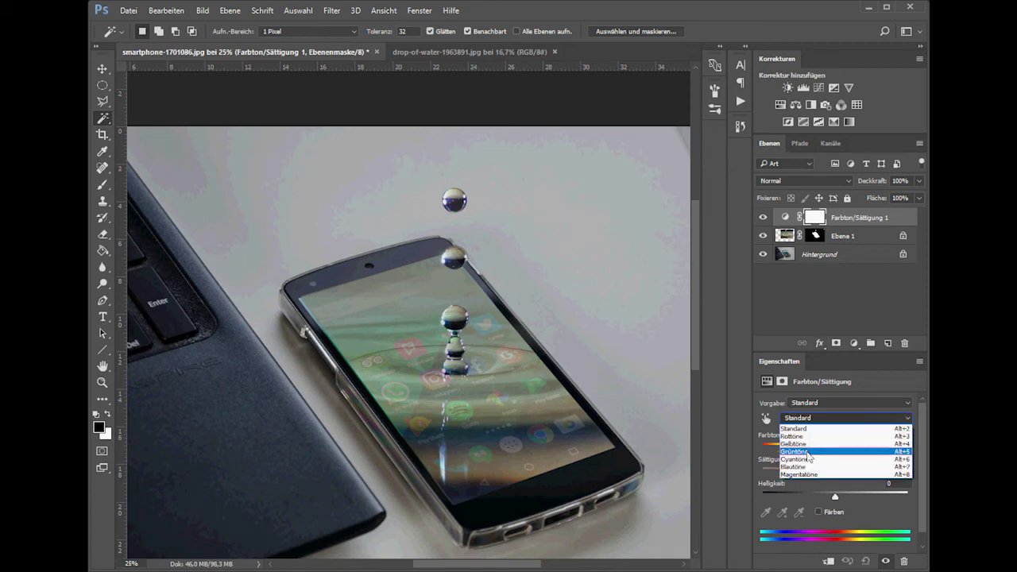
pyautogui.click(806, 451)
pyautogui.moveTo(833, 451); pyautogui.dragTo(877, 457)
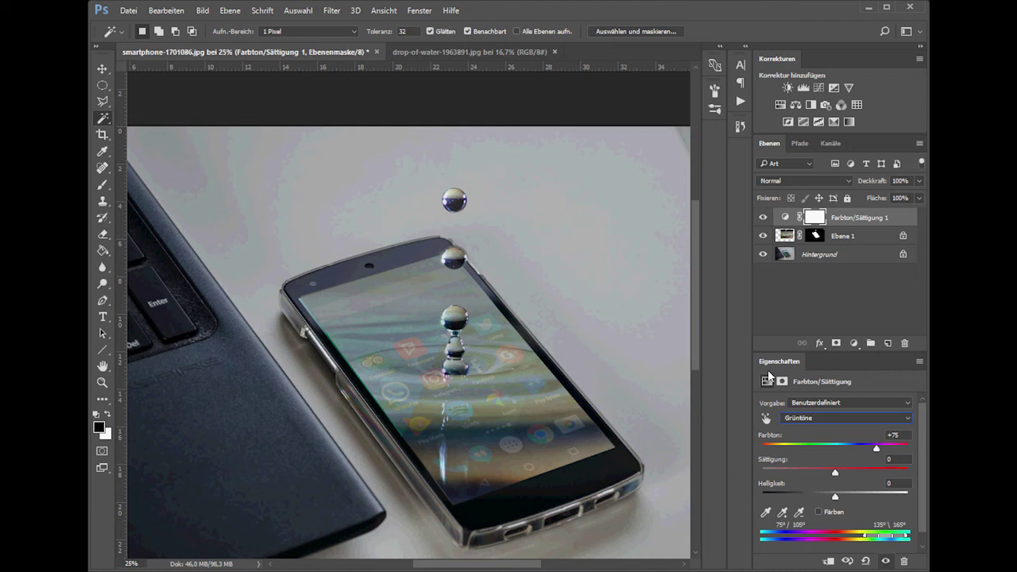
# Add a Curves layer, Kurven 1, below Farbton/Sättigung 1, clipped to Ebene 1, with a two-point S-curve
pyautogui.click(818, 88)
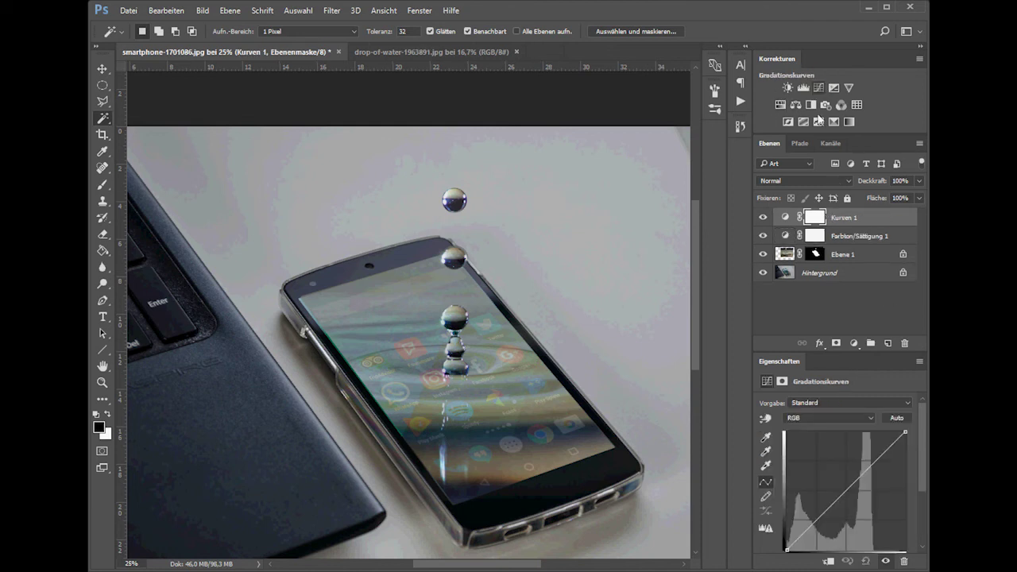
pyautogui.scroll(-1, 835, 430)
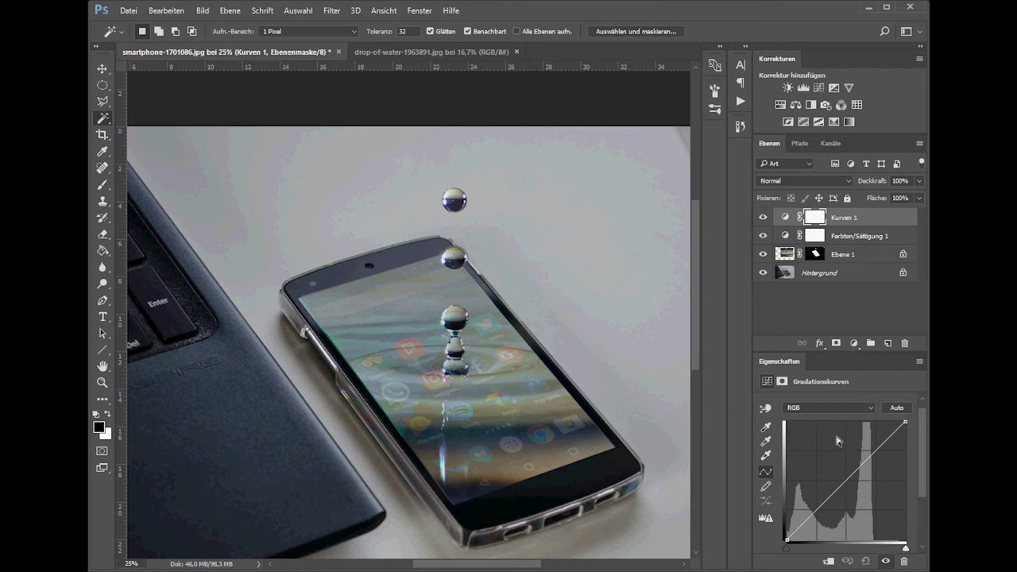
pyautogui.moveTo(810, 517); pyautogui.dragTo(810, 521)
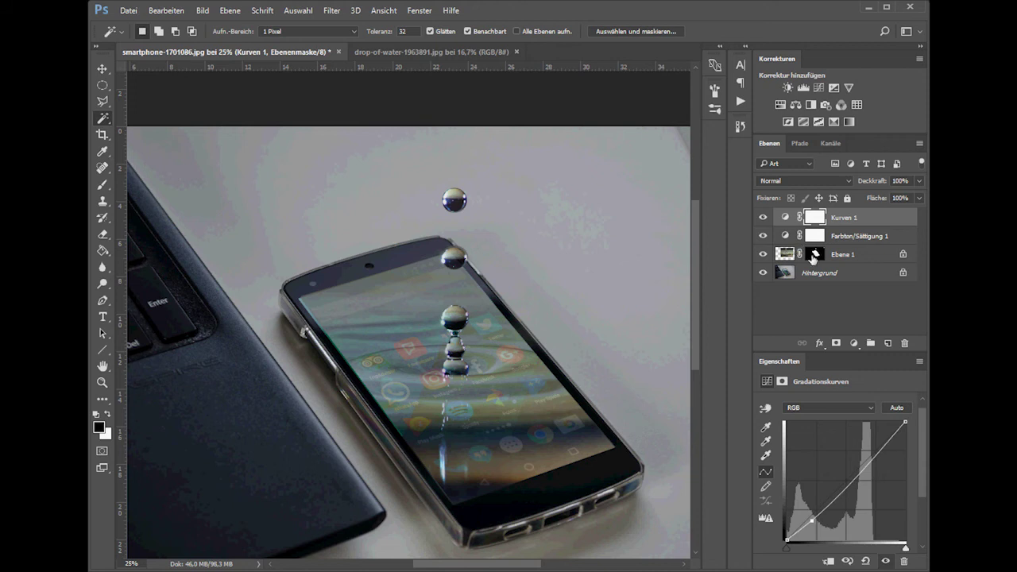
pyautogui.moveTo(842, 217); pyautogui.dragTo(826, 251)
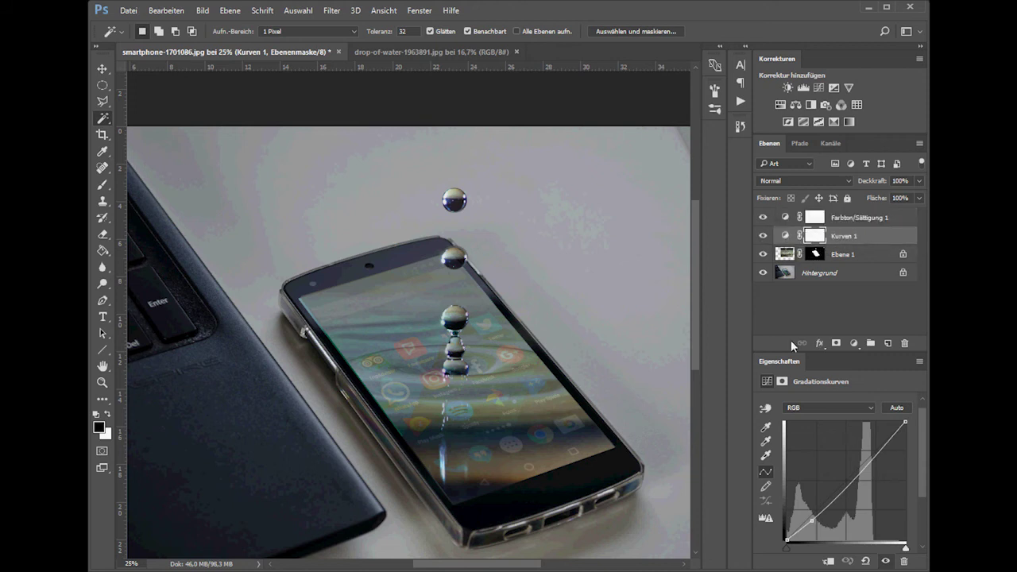
pyautogui.click(827, 561)
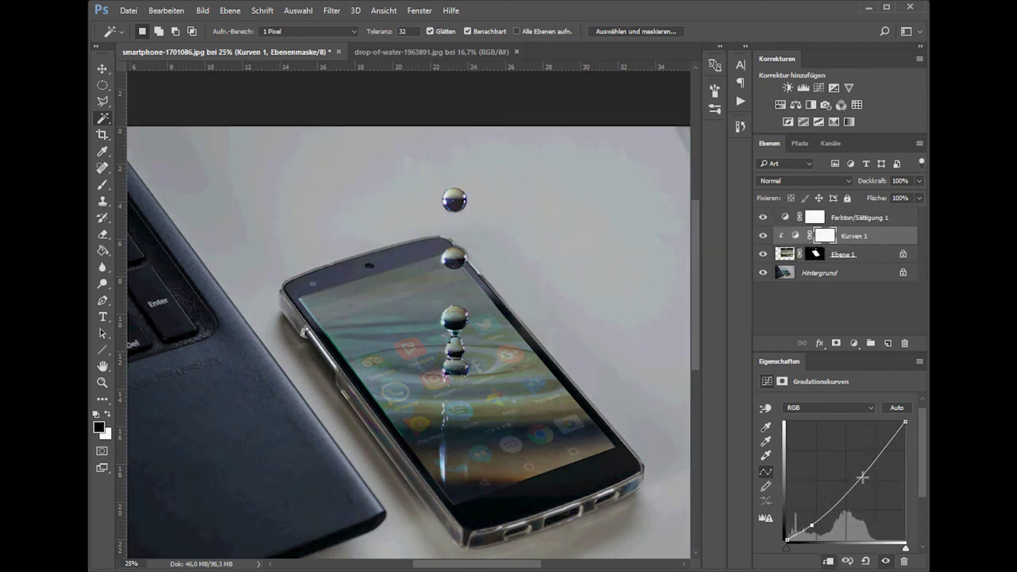
pyautogui.moveTo(881, 450); pyautogui.dragTo(881, 436)
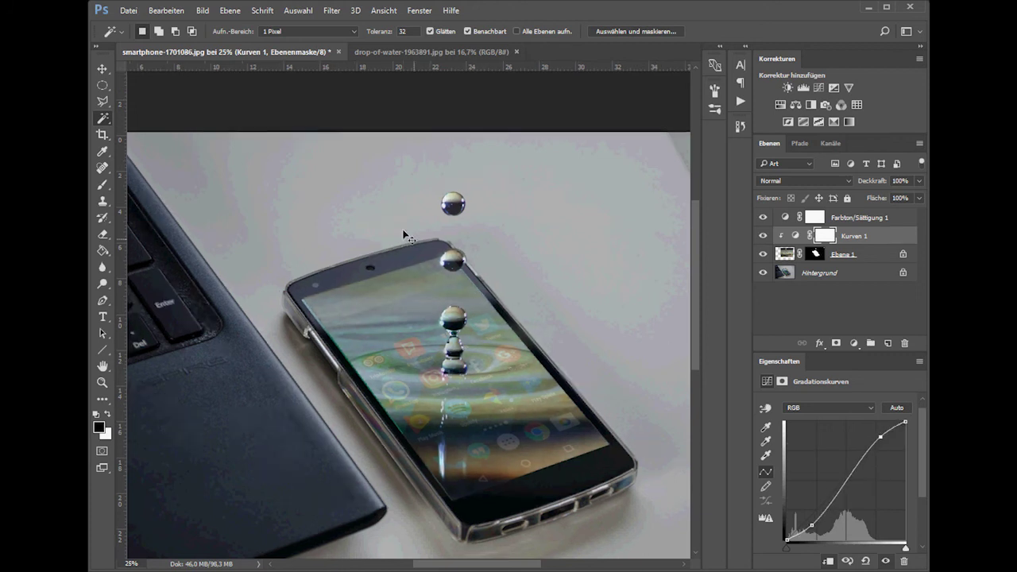
# Refit the zoom to the whole image and select the Farbton/Sättigung 1 layer
pyautogui.hotkey('ctrl', '-')
pyautogui.hotkey('ctrl', '-')
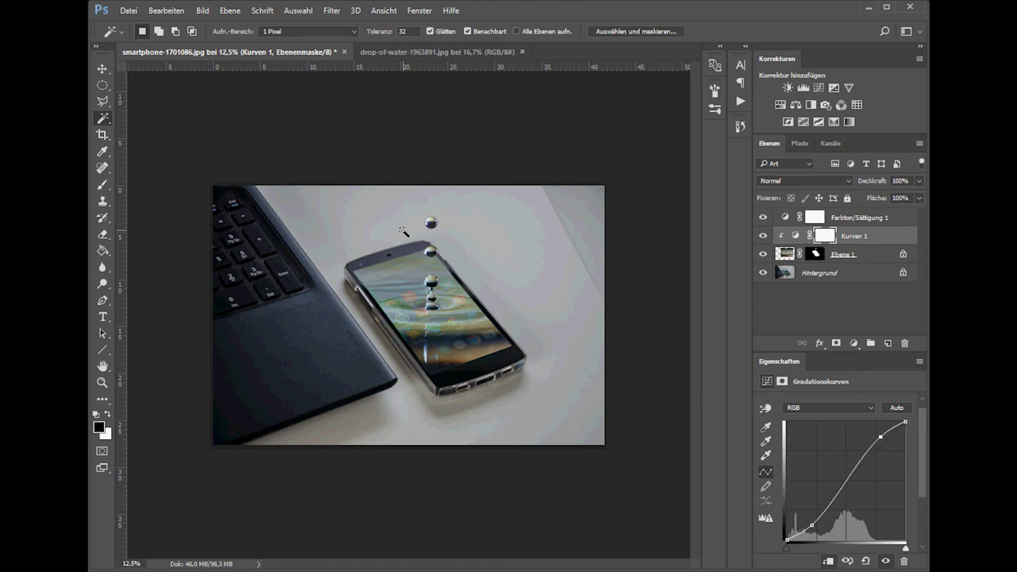
pyautogui.hotkey('ctrl', '+')
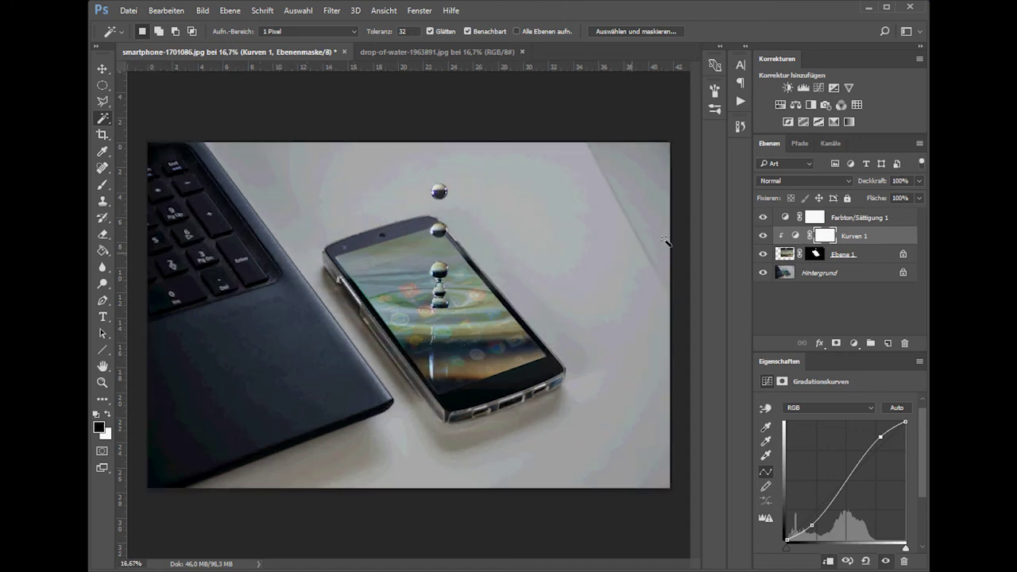
pyautogui.click(831, 218)
# Run the Zwischensicherung action to merge all visible layers into a new top layer, Ebene 2
pyautogui.click(740, 101)
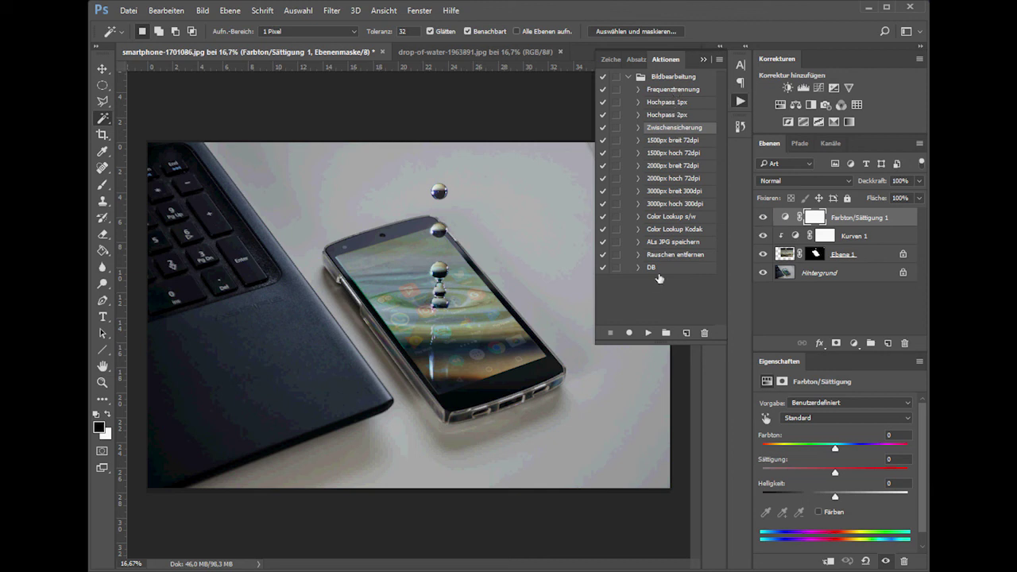
pyautogui.click(647, 334)
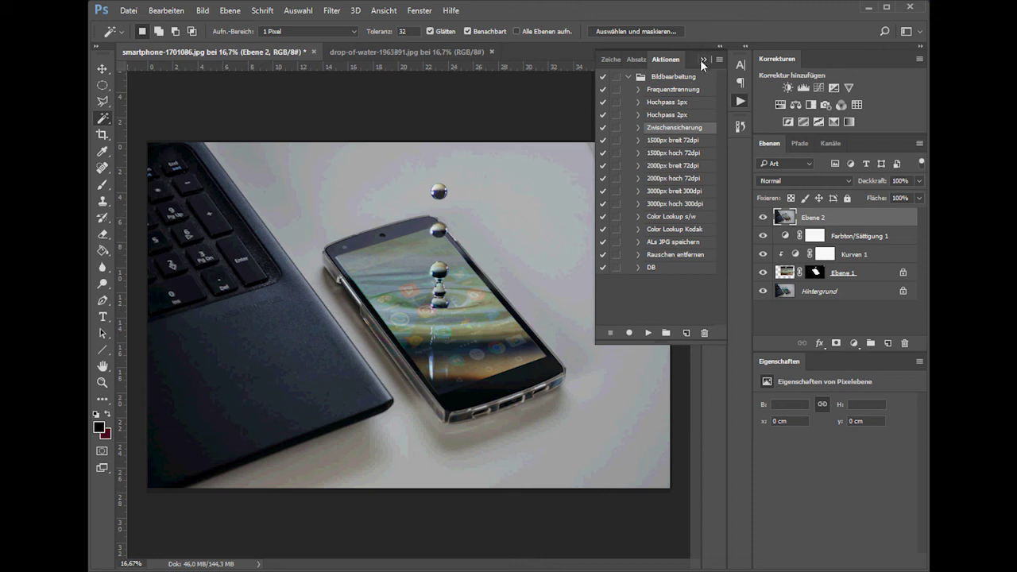
pyautogui.click(701, 60)
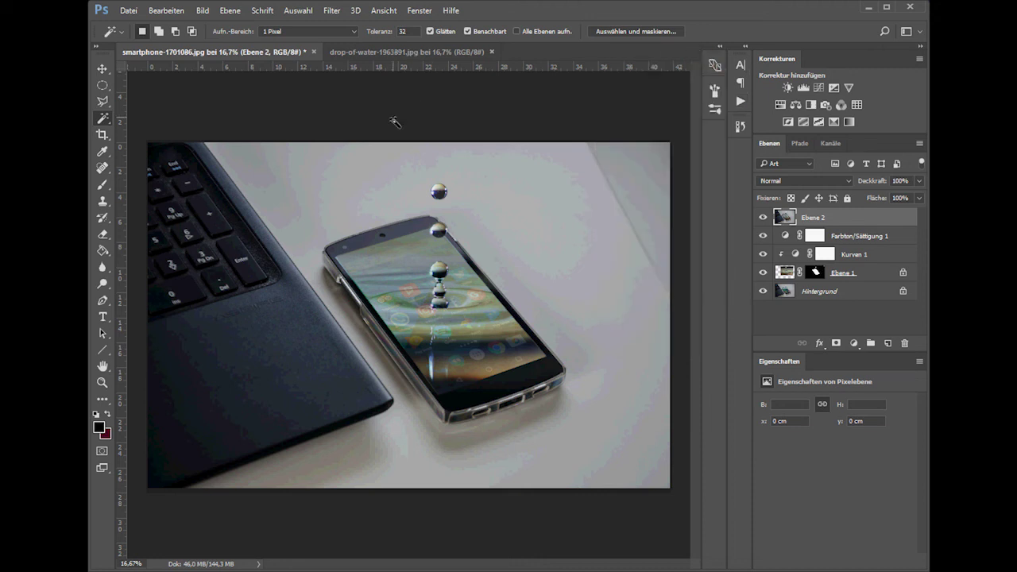
# Draw a Rectangular Marquee selection, fixed ratio 3:2, from the image's top-left corner
pyautogui.click(100, 84)
pyautogui.click(146, 93)
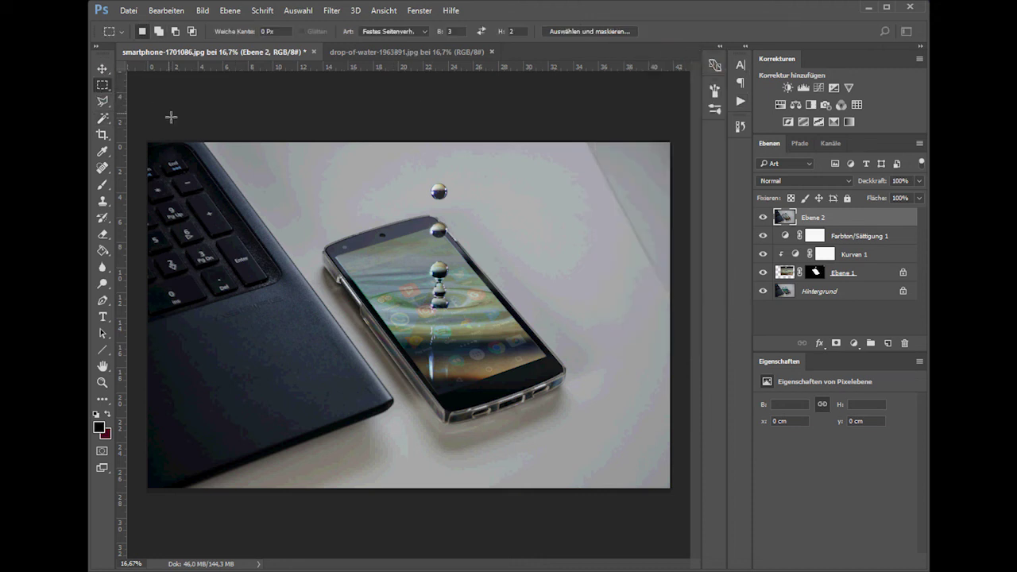
pyautogui.moveTo(147, 155)
pyautogui.mouseDown()
pyautogui.moveTo(565, 406)
pyautogui.moveTo(609, 463)
pyautogui.moveTo(595, 454)
pyautogui.mouseUp()
pyautogui.moveTo(464, 263); pyautogui.dragTo(467, 265)
pyautogui.click(467, 266)
pyautogui.moveTo(147, 149)
pyautogui.mouseDown()
pyautogui.moveTo(600, 423)
pyautogui.moveTo(620, 452)
pyautogui.moveTo(611, 458)
pyautogui.mouseUp()
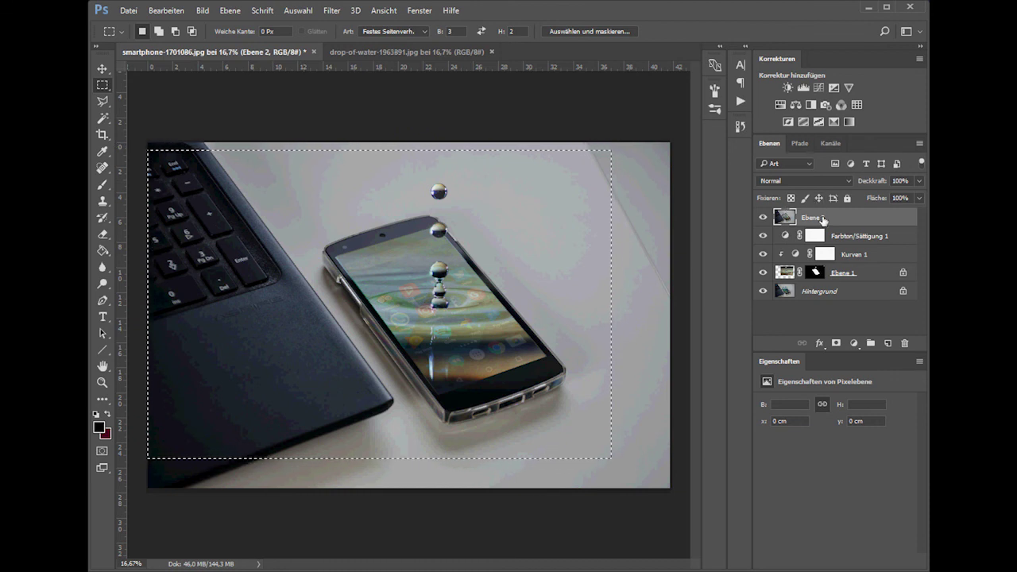
# Copy the 3:2 selection to Ebene 3 and scale it about 112% to fill the canvas
pyautogui.hotkey('ctrl', 'j')
pyautogui.hotkey('ctrl', 't')
pyautogui.moveTo(146, 143); pyautogui.dragTo(146, 144)
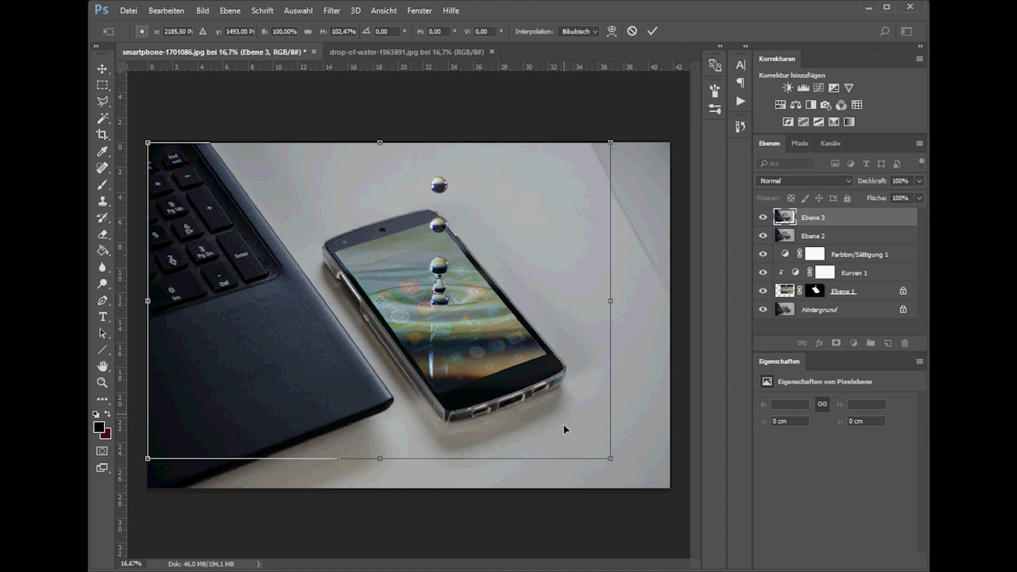
pyautogui.moveTo(610, 458); pyautogui.dragTo(670, 489)
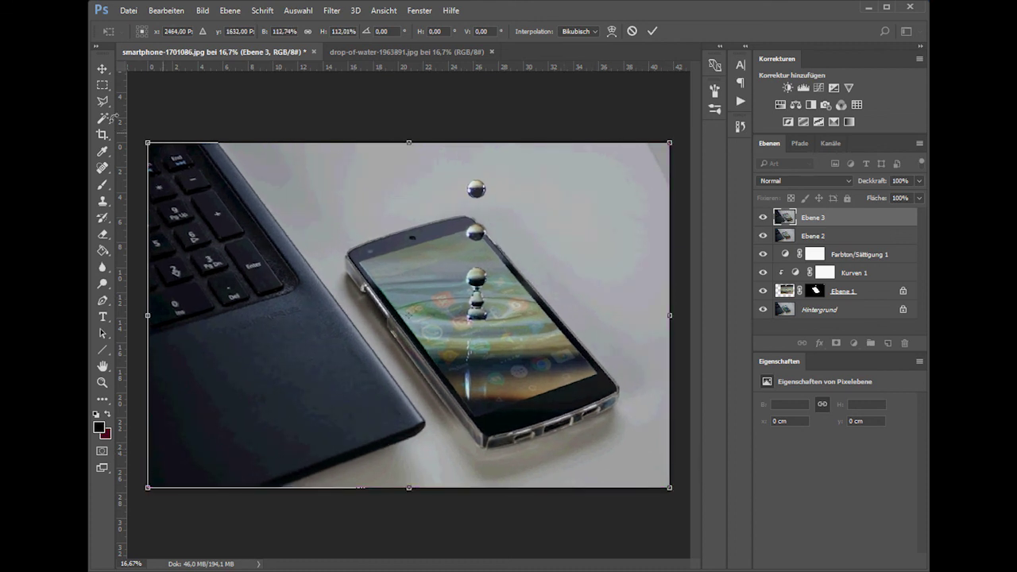
pyautogui.press('Return')
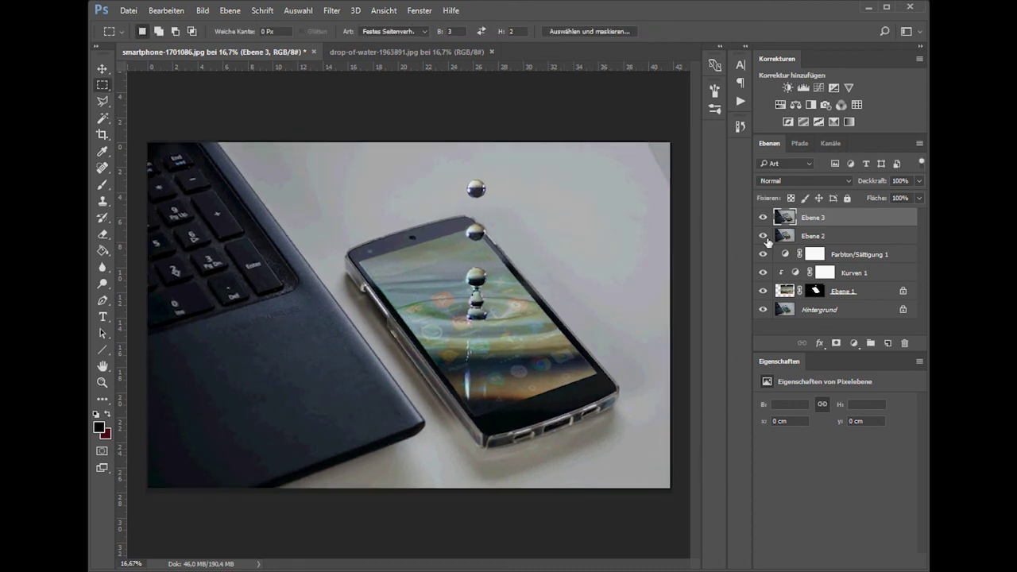